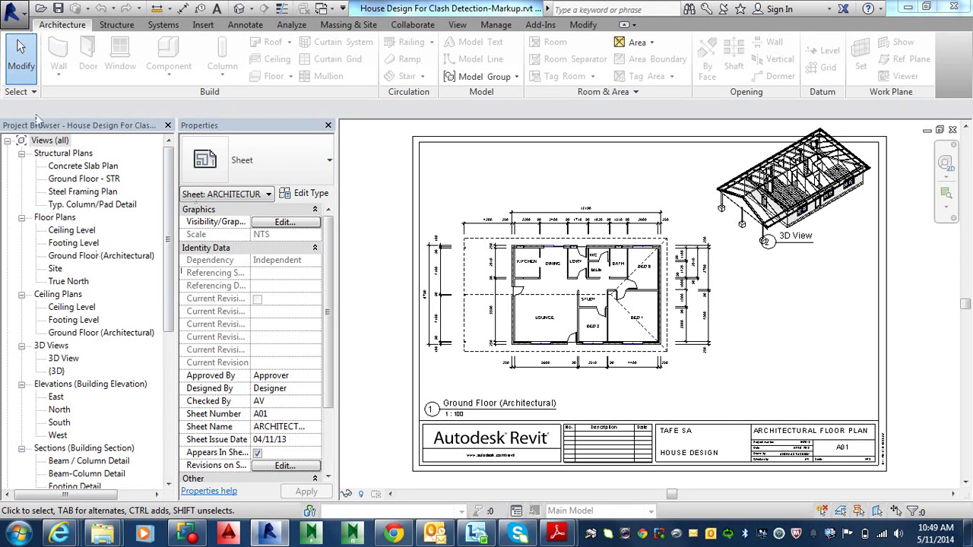
Browse to the Navisworks Manage Clash Detection folder, then cancel without opening a file.
{"action": "left_click", "coordinate": [42, 7]}
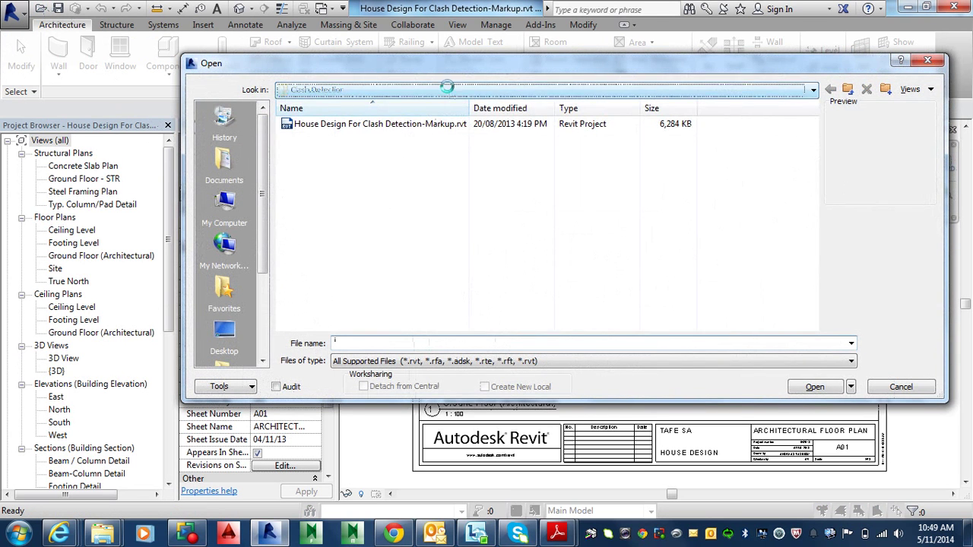
{"action": "left_click", "coordinate": [447, 89]}
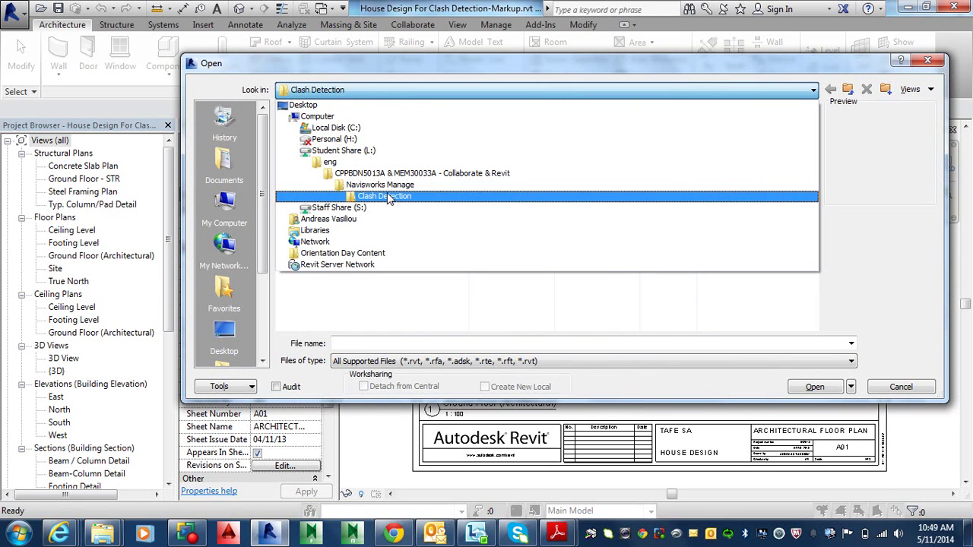
{"action": "left_click", "coordinate": [384, 185]}
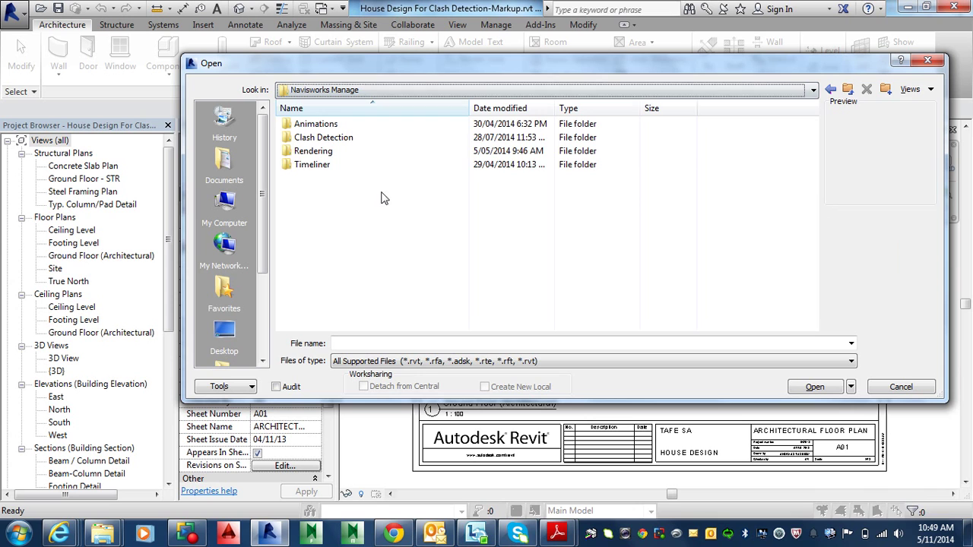
{"action": "double_click", "coordinate": [325, 140]}
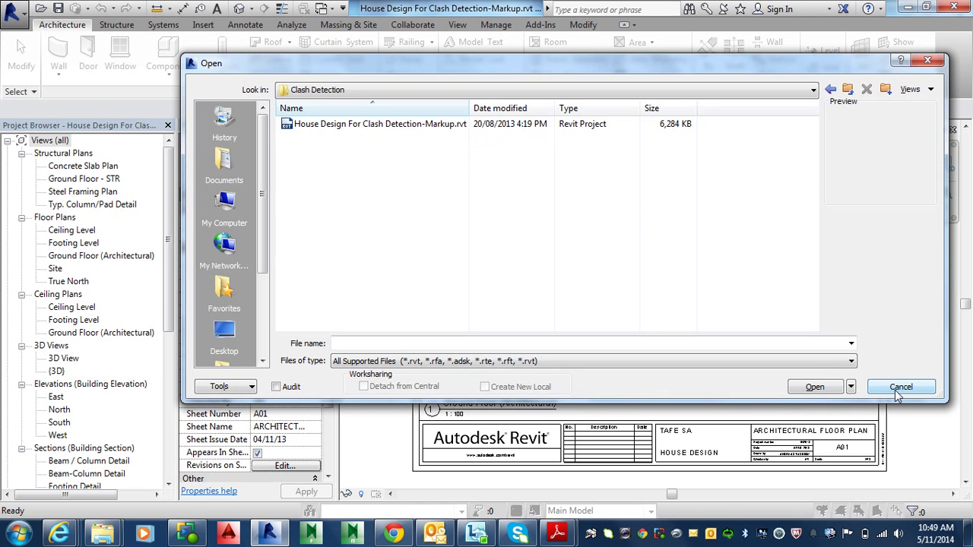
{"action": "left_click", "coordinate": [897, 388]}
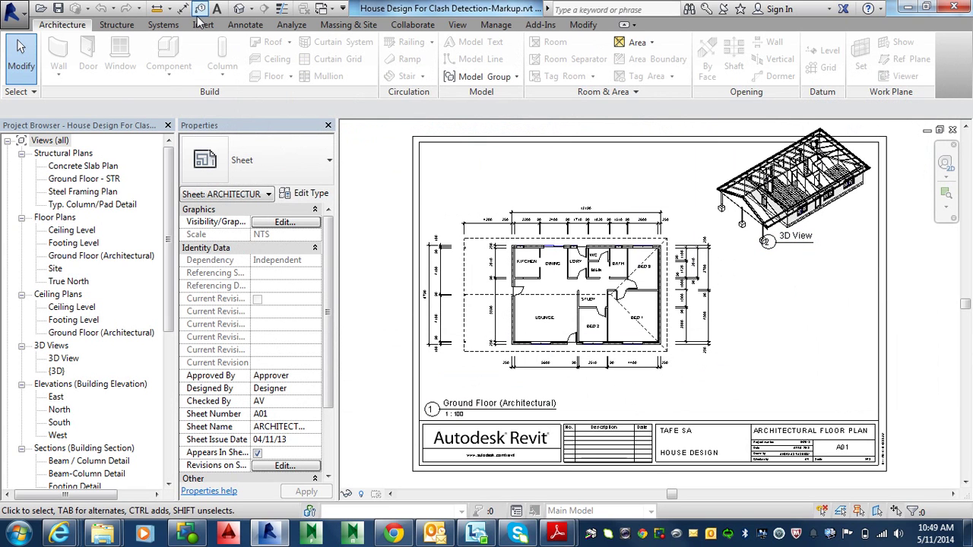
Open the house's default {3D} view, orbit it, and switch to Hidden Line style.
{"action": "left_click", "coordinate": [239, 8]}
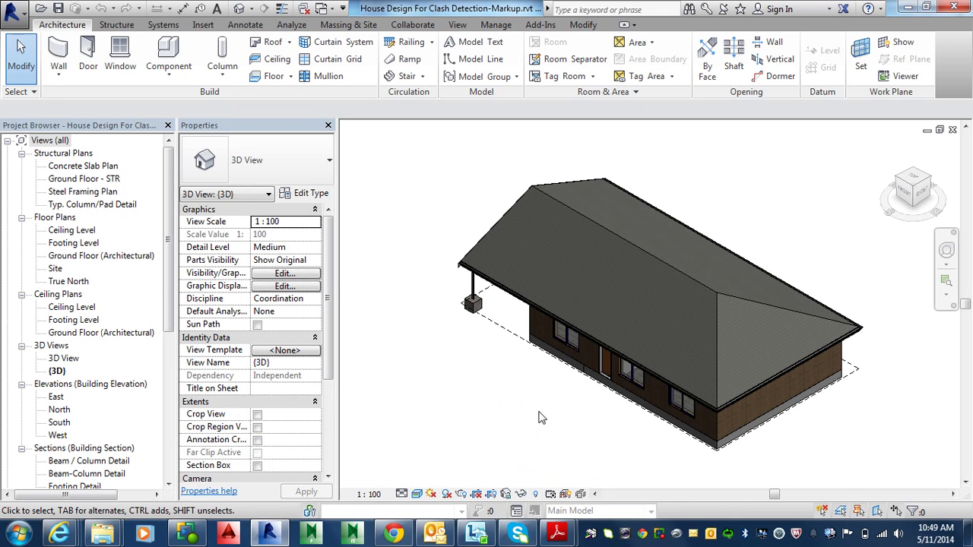
{"action": "mouse_move", "coordinate": [593, 341]}
{"action": "middle_mouse_down", "text": "shift"}
{"action": "mouse_move", "coordinate": [612, 346]}
{"action": "mouse_move", "coordinate": [840, 269]}
{"action": "mouse_move", "coordinate": [779, 253]}
{"action": "middle_mouse_up", "text": "shift"}
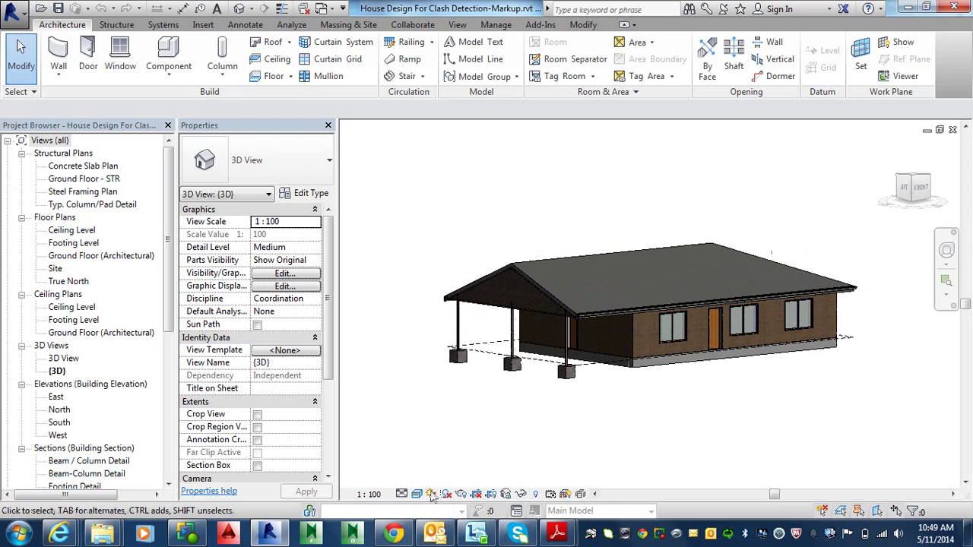
{"action": "left_click", "coordinate": [416, 494]}
{"action": "left_click", "coordinate": [449, 421]}
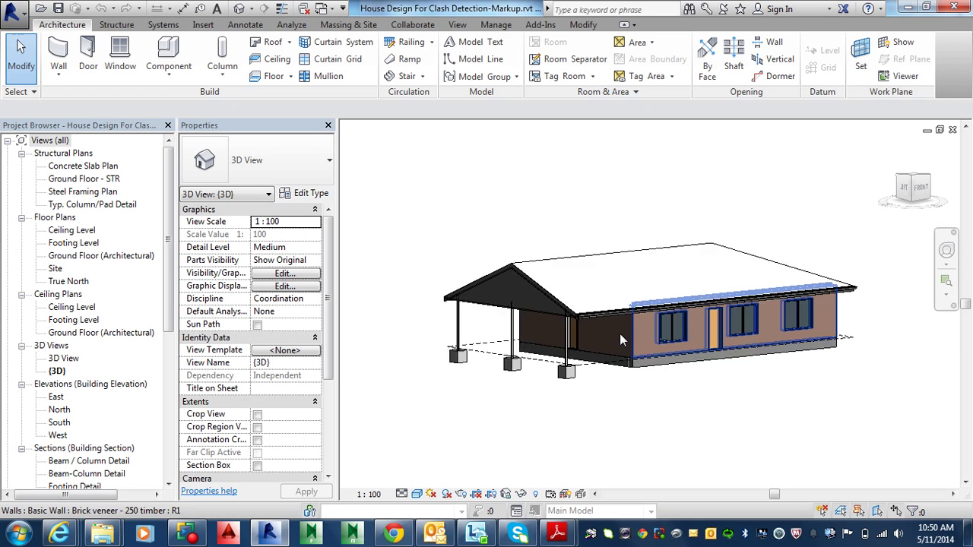
{"action": "scroll", "coordinate": [574, 333], "scroll_direction": "up", "scroll_amount": 2}
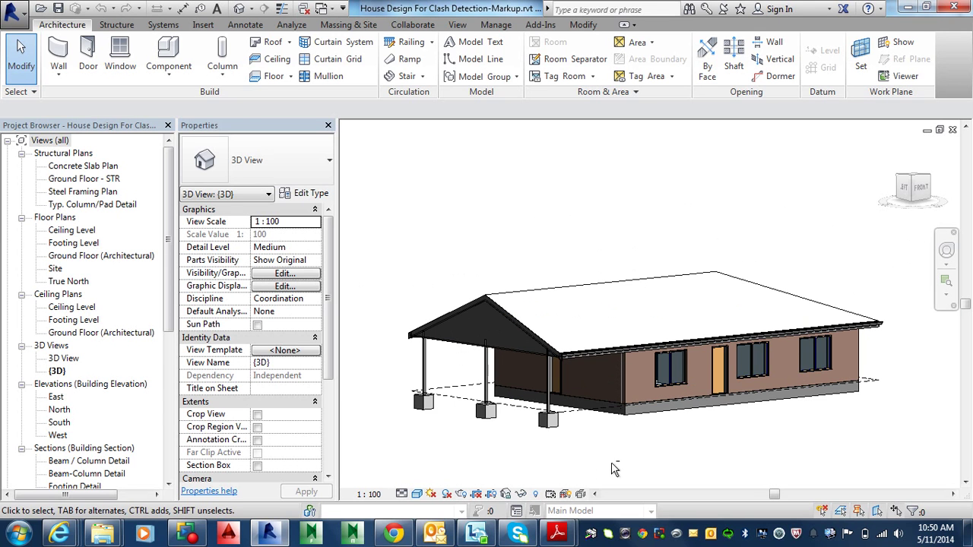
{"action": "mouse_move", "coordinate": [629, 445]}
{"action": "middle_mouse_down", "text": "shift"}
{"action": "mouse_move", "coordinate": [690, 452]}
{"action": "mouse_move", "coordinate": [757, 433]}
{"action": "mouse_move", "coordinate": [777, 413]}
{"action": "mouse_move", "coordinate": [847, 397]}
{"action": "mouse_move", "coordinate": [790, 440]}
{"action": "mouse_move", "coordinate": [672, 501]}
{"action": "mouse_move", "coordinate": [617, 505]}
{"action": "middle_mouse_up", "text": "shift"}
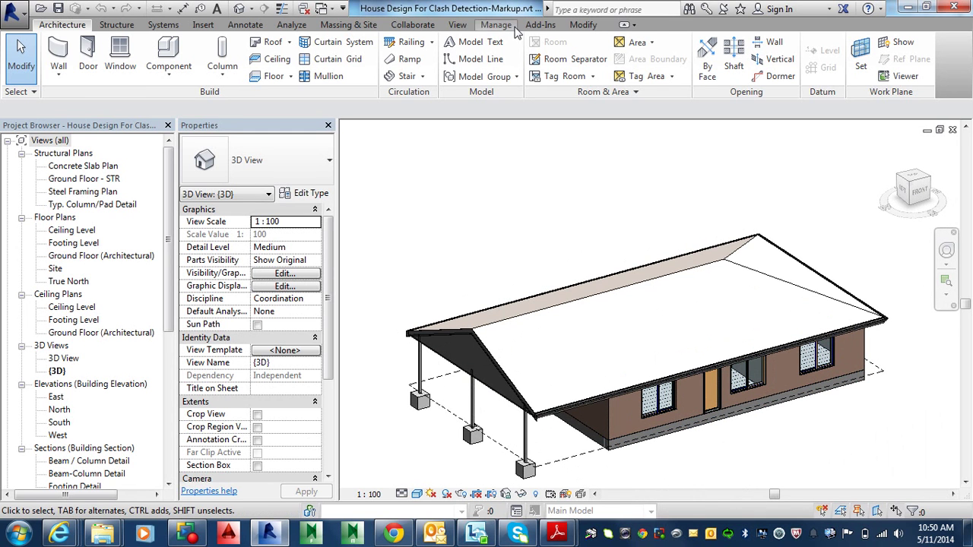
Launch Run Interference Check from the Collaborate tab's Interference Check dropdown.
{"action": "left_click", "coordinate": [413, 24]}
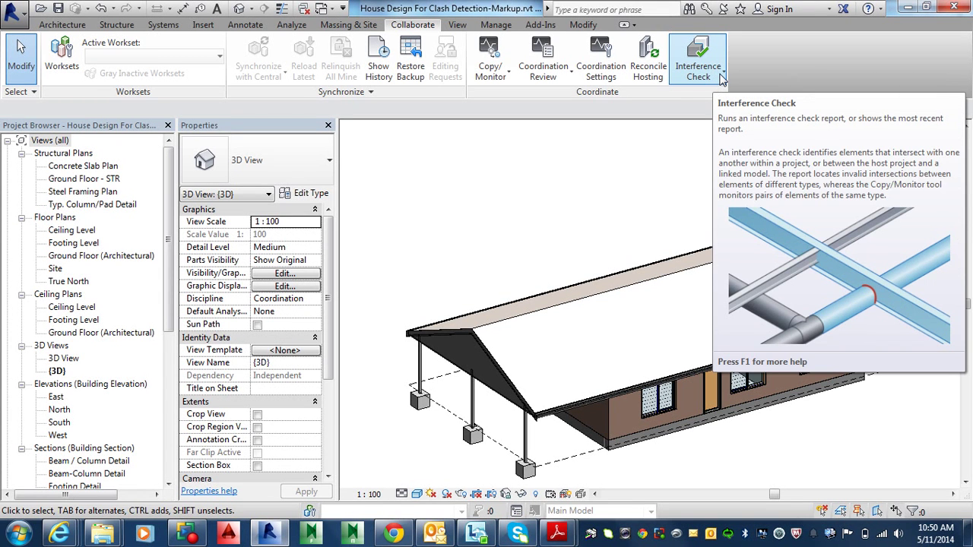
{"action": "left_click", "coordinate": [722, 79]}
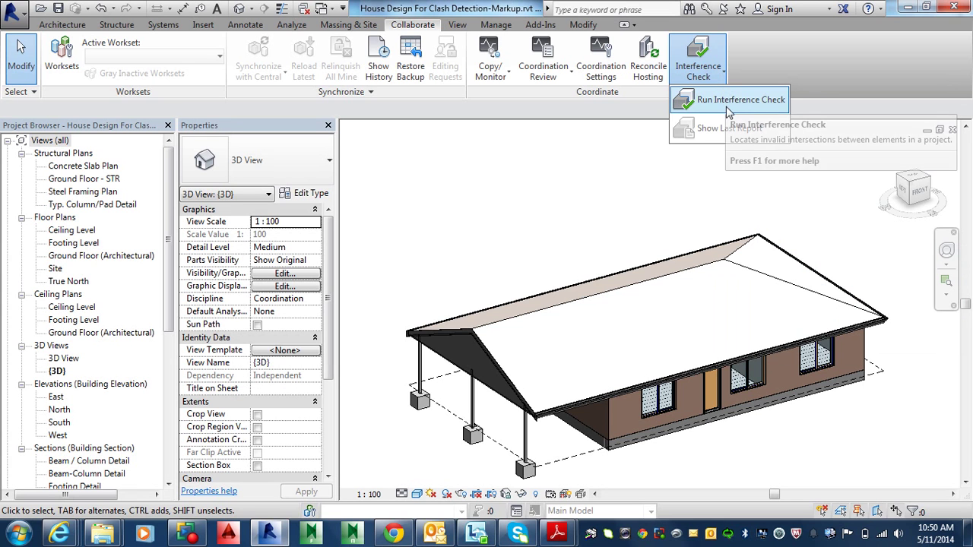
{"action": "left_click", "coordinate": [730, 106]}
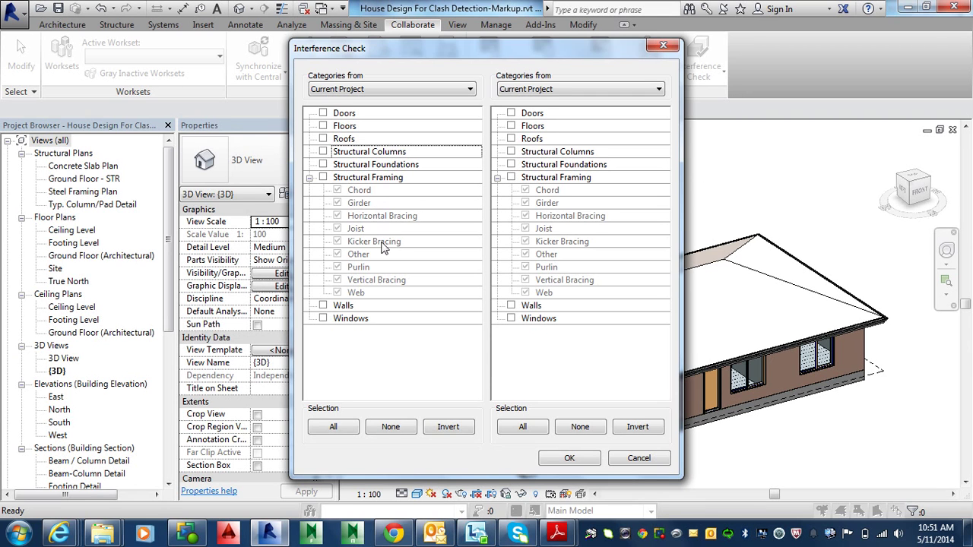
Check Structural Columns against Walls, producing a report of five clashes.
{"action": "left_click", "coordinate": [323, 152]}
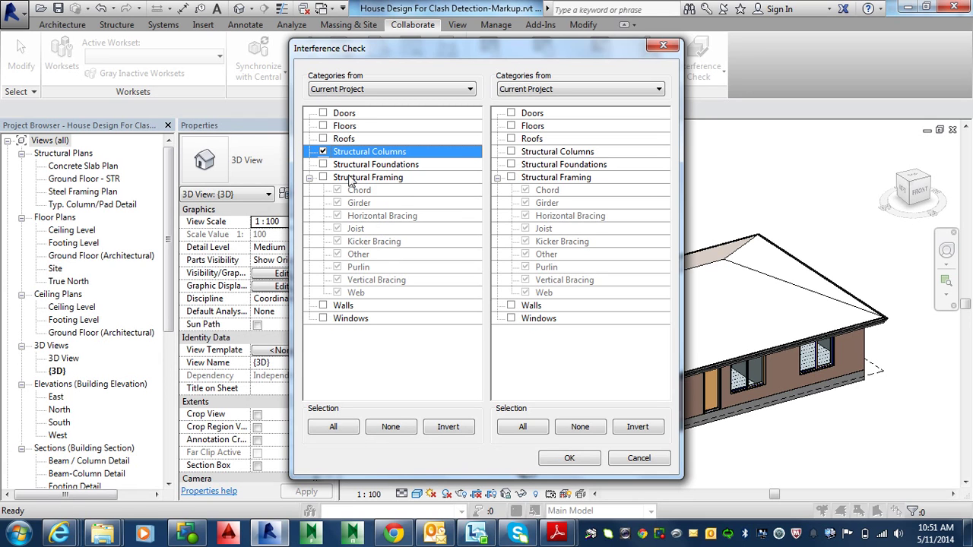
{"action": "left_click", "coordinate": [511, 305]}
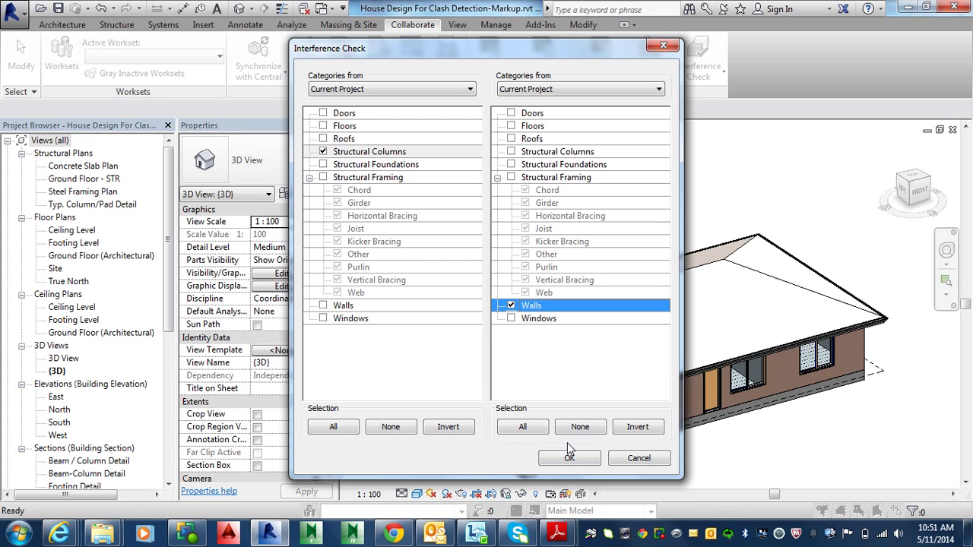
{"action": "left_click", "coordinate": [582, 456]}
{"action": "left_click", "coordinate": [569, 458]}
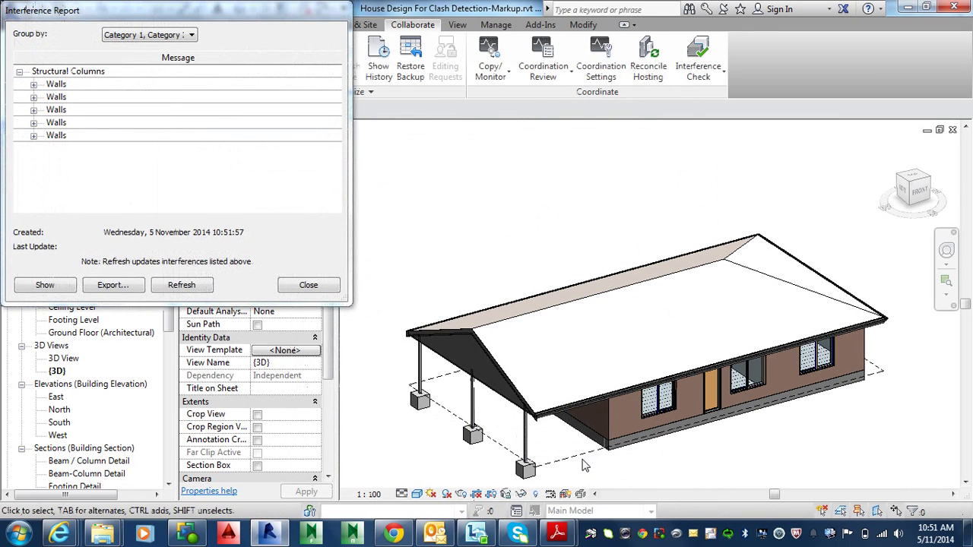
Show the first two column–wall clashes and orbit close to the porch column.
{"action": "left_click", "coordinate": [37, 86]}
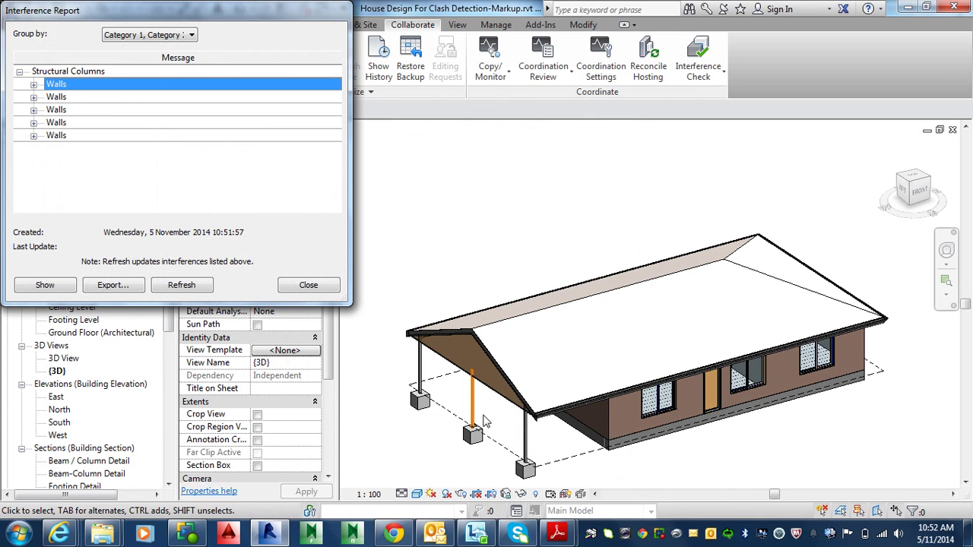
{"action": "left_click", "coordinate": [60, 99]}
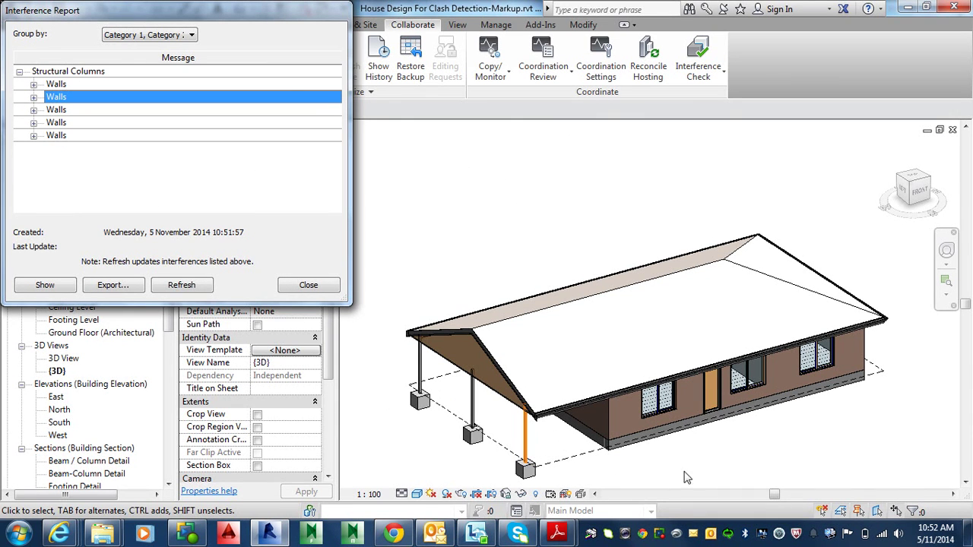
{"action": "left_click", "coordinate": [571, 441]}
{"action": "scroll", "coordinate": [572, 441], "scroll_direction": "up", "scroll_amount": 3}
{"action": "mouse_move", "coordinate": [572, 441]}
{"action": "middle_mouse_down"}
{"action": "mouse_move", "coordinate": [668, 274]}
{"action": "mouse_move", "coordinate": [723, 246]}
{"action": "mouse_move", "coordinate": [735, 227]}
{"action": "mouse_move", "coordinate": [784, 219]}
{"action": "mouse_move", "coordinate": [784, 228]}
{"action": "middle_mouse_up"}
{"action": "scroll", "coordinate": [684, 330], "scroll_direction": "up", "scroll_amount": 2}
{"action": "scroll", "coordinate": [673, 313], "scroll_direction": "up", "scroll_amount": 2}
{"action": "scroll", "coordinate": [672, 311], "scroll_direction": "up", "scroll_amount": 2}
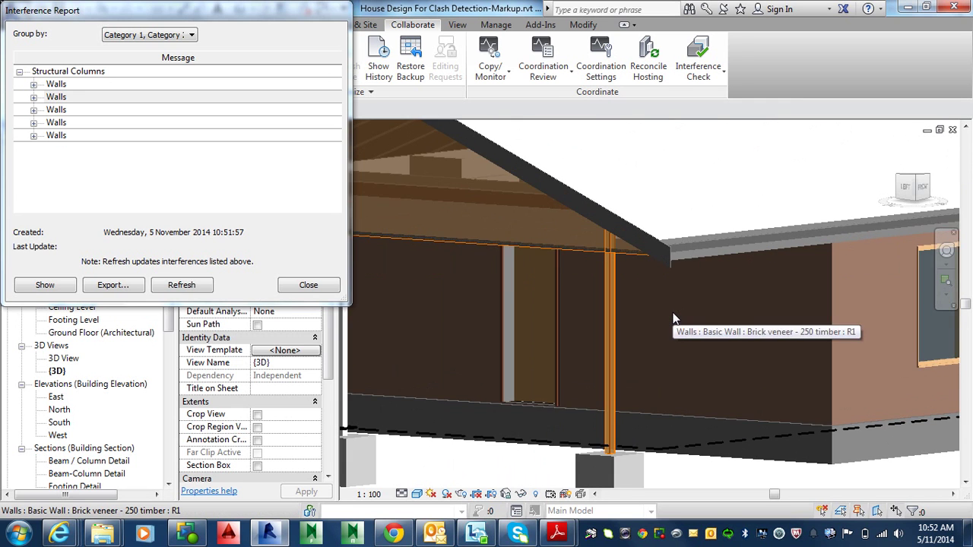
{"action": "scroll", "coordinate": [679, 312], "scroll_direction": "up", "scroll_amount": 2}
{"action": "mouse_move", "coordinate": [678, 311]}
{"action": "middle_mouse_down"}
{"action": "mouse_move", "coordinate": [775, 351]}
{"action": "mouse_move", "coordinate": [834, 402]}
{"action": "middle_mouse_up"}
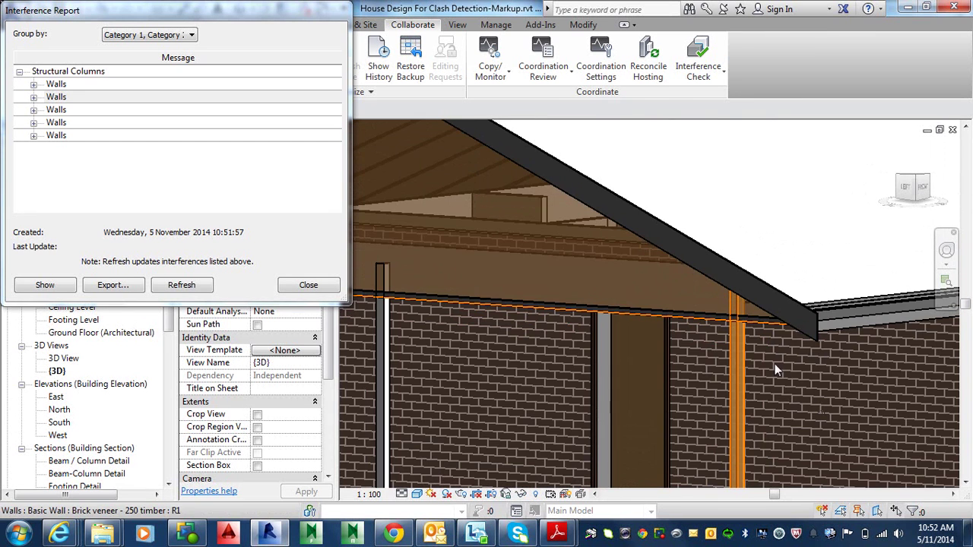
{"action": "mouse_move", "coordinate": [750, 319]}
{"action": "middle_mouse_down", "text": "shift"}
{"action": "mouse_move", "coordinate": [765, 322]}
{"action": "mouse_move", "coordinate": [773, 310]}
{"action": "mouse_move", "coordinate": [787, 341]}
{"action": "mouse_move", "coordinate": [755, 324]}
{"action": "mouse_move", "coordinate": [720, 325]}
{"action": "middle_mouse_up", "text": "shift"}
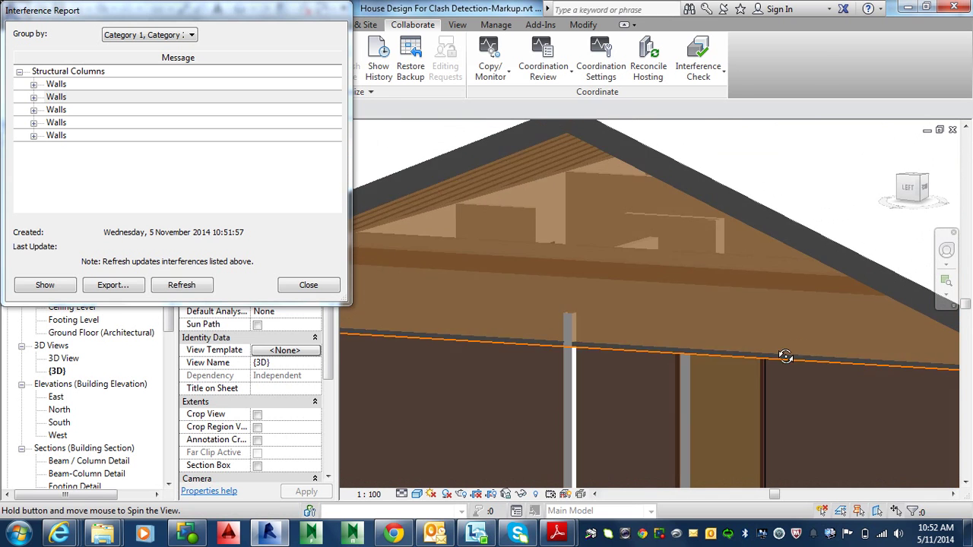
{"action": "middle_click_drag", "start_coordinate": [756, 329], "coordinate": [762, 293], "text": "shift"}
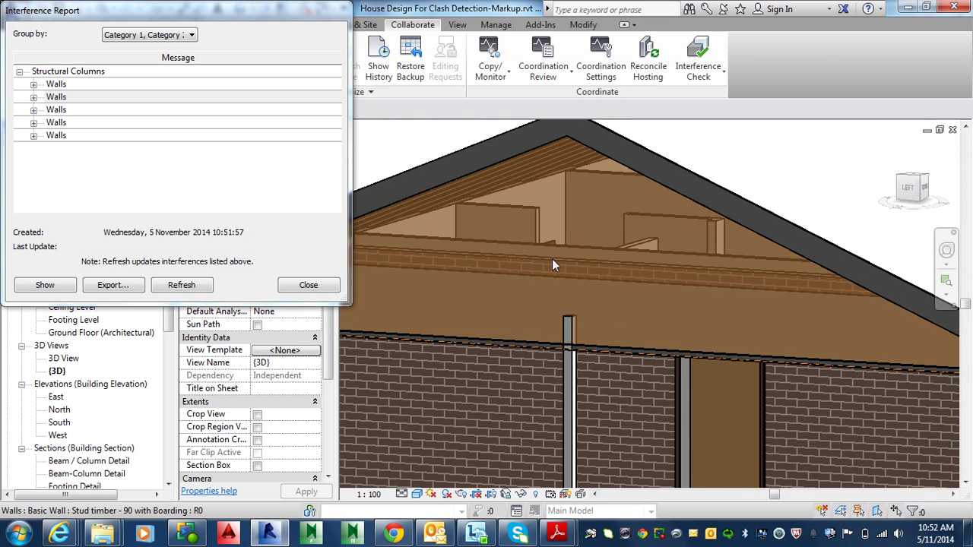
Highlight the third clash at the porch wall, then move the report aside.
{"action": "left_click", "coordinate": [66, 112]}
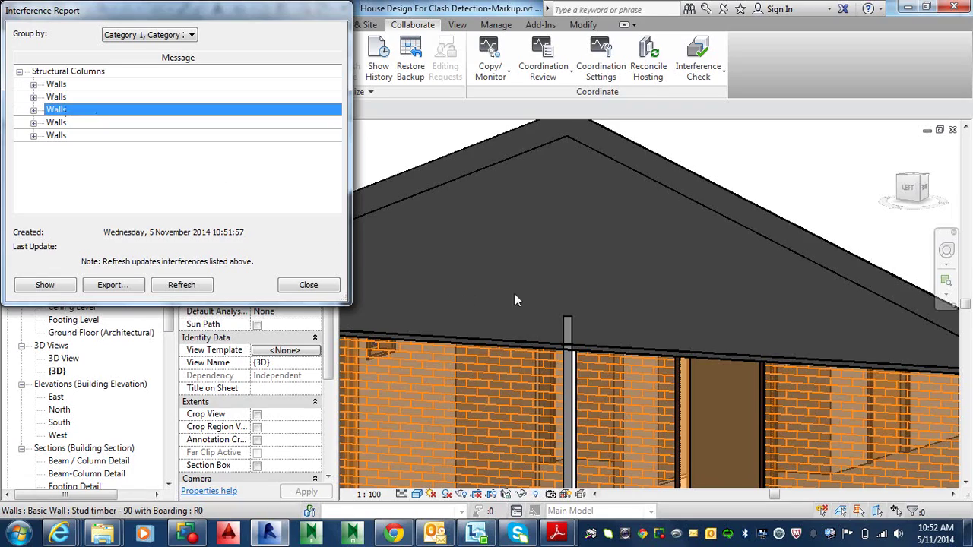
{"action": "middle_click_drag", "start_coordinate": [642, 388], "coordinate": [574, 364], "text": "shift"}
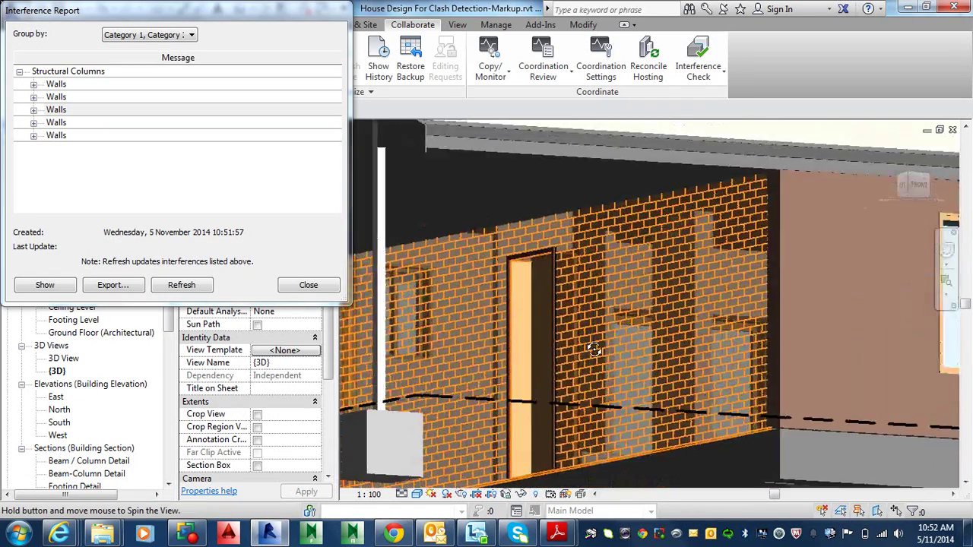
{"action": "mouse_move", "coordinate": [573, 364]}
{"action": "middle_mouse_down"}
{"action": "mouse_move", "coordinate": [609, 373]}
{"action": "mouse_move", "coordinate": [582, 422]}
{"action": "middle_mouse_up"}
{"action": "scroll", "coordinate": [609, 373], "scroll_direction": "up", "scroll_amount": 2}
{"action": "scroll", "coordinate": [582, 384], "scroll_direction": "up", "scroll_amount": 1}
{"action": "scroll", "coordinate": [582, 384], "scroll_direction": "up", "scroll_amount": 1}
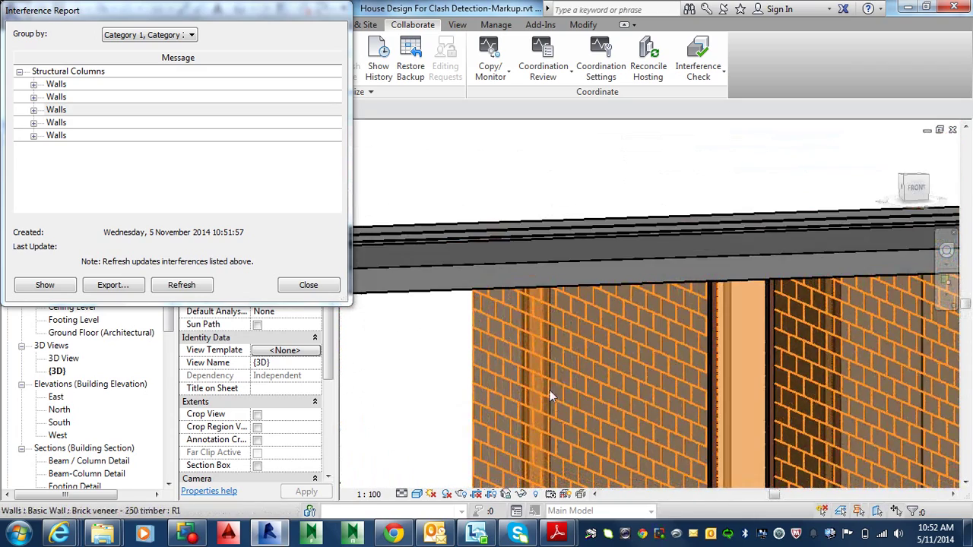
{"action": "scroll", "coordinate": [605, 380], "scroll_direction": "down", "scroll_amount": 2}
{"action": "scroll", "coordinate": [605, 381], "scroll_direction": "down", "scroll_amount": 2}
{"action": "scroll", "coordinate": [605, 380], "scroll_direction": "down", "scroll_amount": 2}
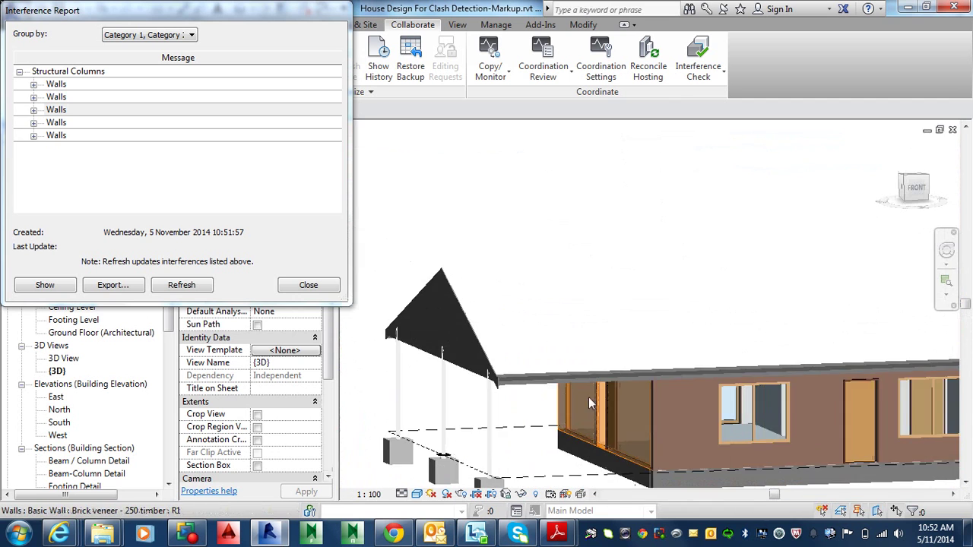
{"action": "middle_click_drag", "start_coordinate": [592, 399], "coordinate": [631, 403]}
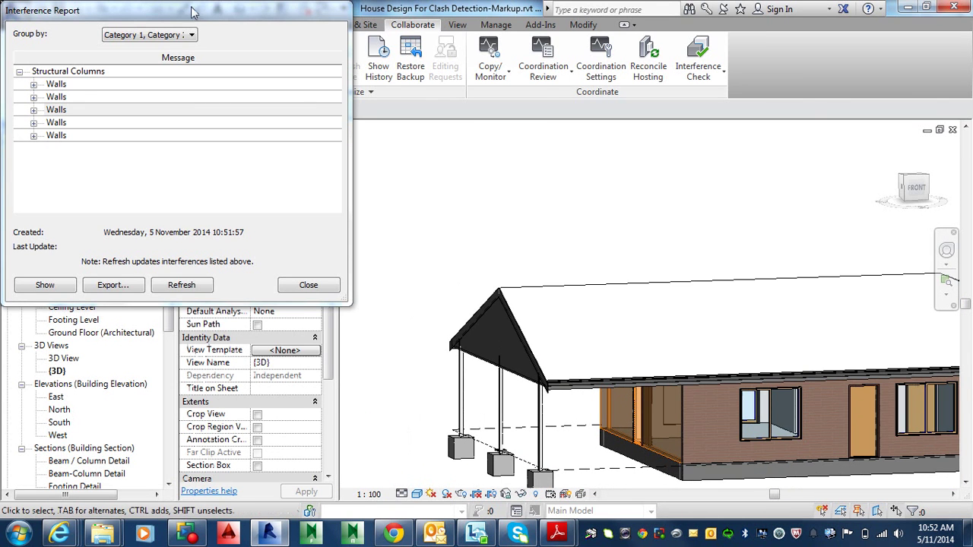
{"action": "left_click_drag", "start_coordinate": [191, 10], "coordinate": [489, 12]}
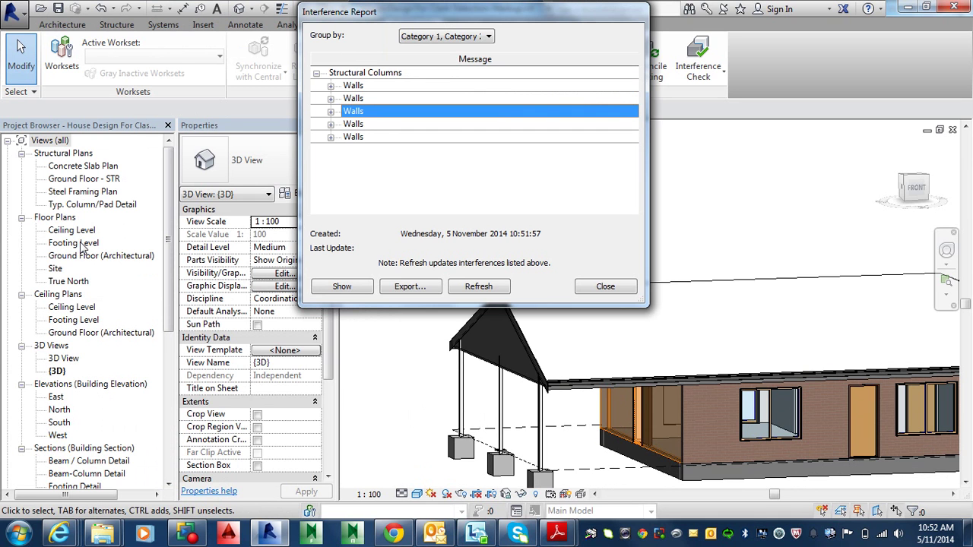
Open the Ground Floor - STR plan at Fine detail, zoomed to the corner column.
{"action": "double_click", "coordinate": [76, 180]}
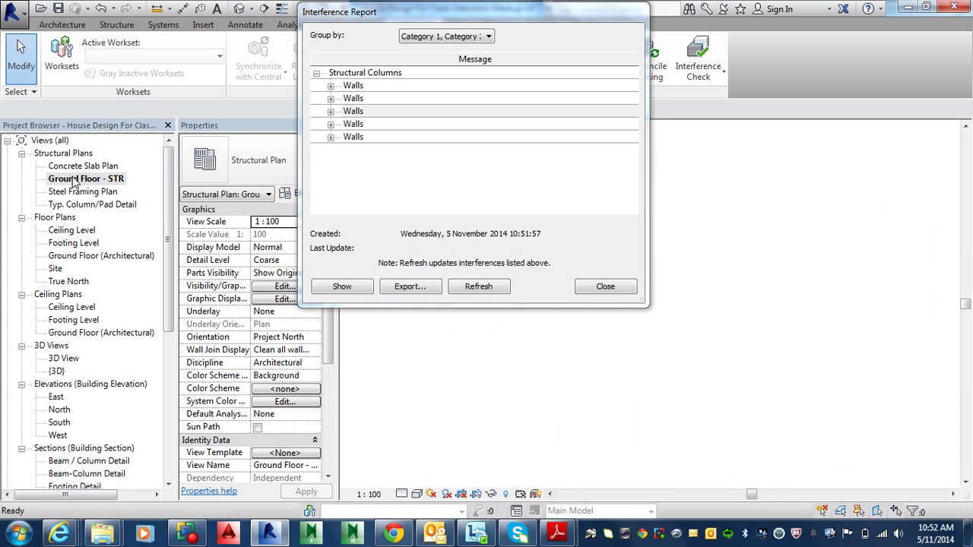
{"action": "scroll", "coordinate": [505, 308], "scroll_direction": "down", "scroll_amount": 2}
{"action": "scroll", "coordinate": [532, 326], "scroll_direction": "down", "scroll_amount": 3}
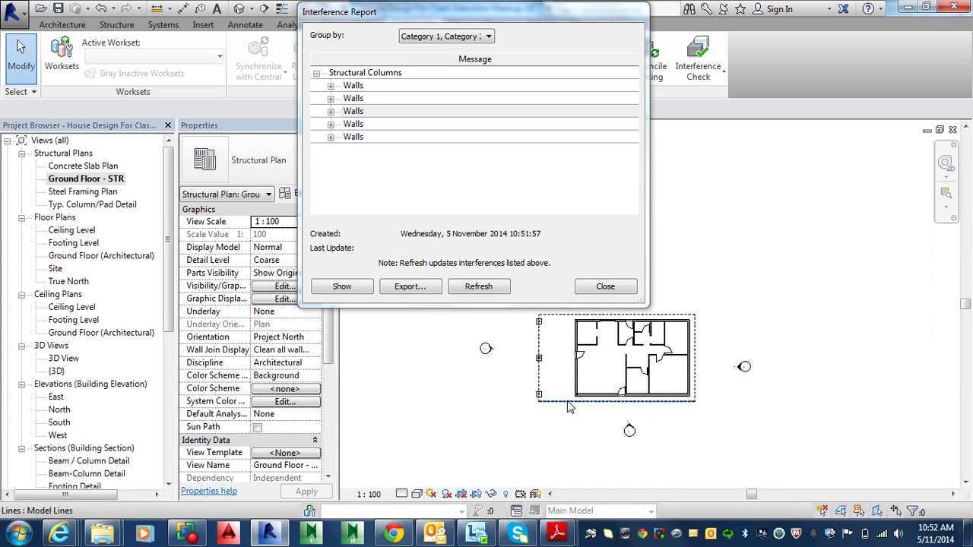
{"action": "middle_click_drag", "start_coordinate": [646, 342], "coordinate": [570, 426]}
{"action": "scroll", "coordinate": [593, 350], "scroll_direction": "up", "scroll_amount": 3}
{"action": "scroll", "coordinate": [593, 352], "scroll_direction": "up", "scroll_amount": 2}
{"action": "scroll", "coordinate": [585, 353], "scroll_direction": "up", "scroll_amount": 1}
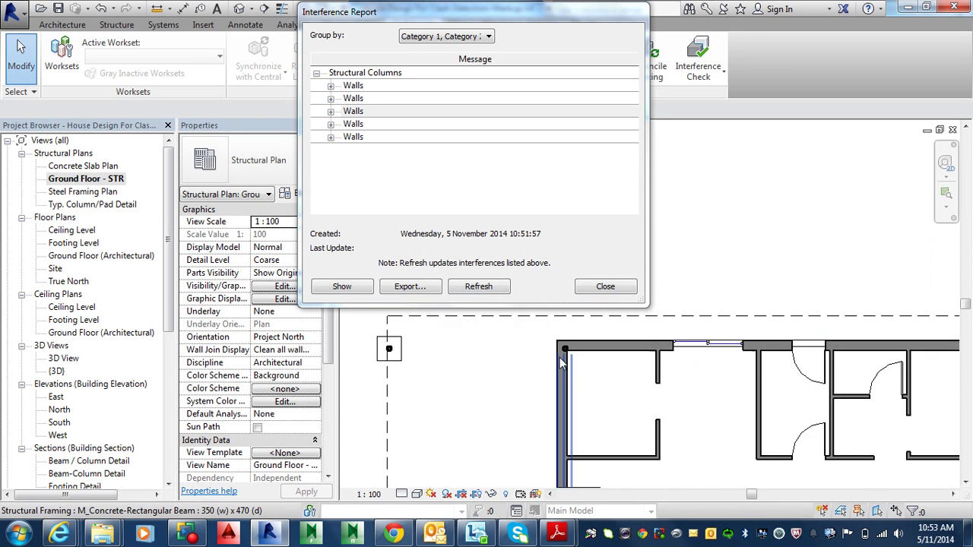
{"action": "scroll", "coordinate": [581, 354], "scroll_direction": "up", "scroll_amount": 1}
{"action": "scroll", "coordinate": [576, 356], "scroll_direction": "up", "scroll_amount": 1}
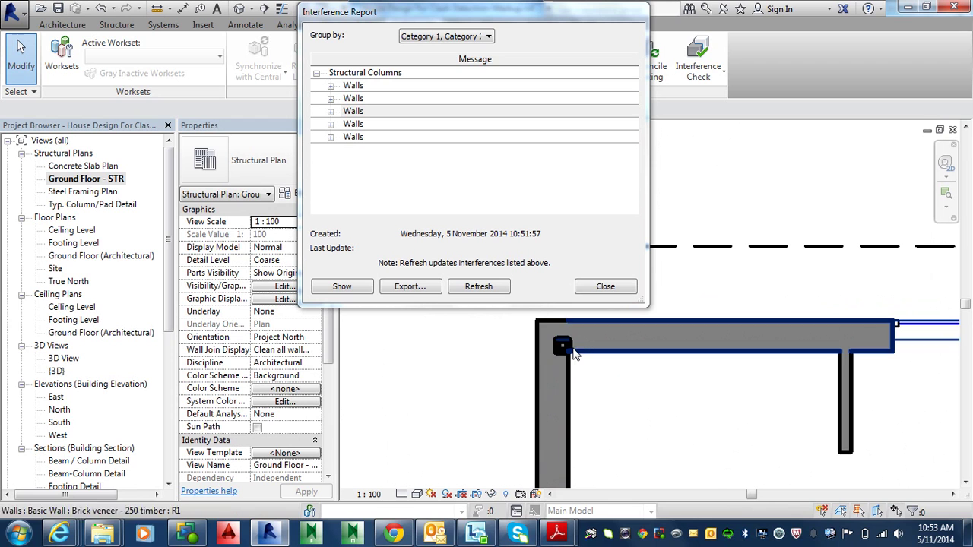
{"action": "left_click", "coordinate": [402, 493]}
{"action": "left_click", "coordinate": [418, 478]}
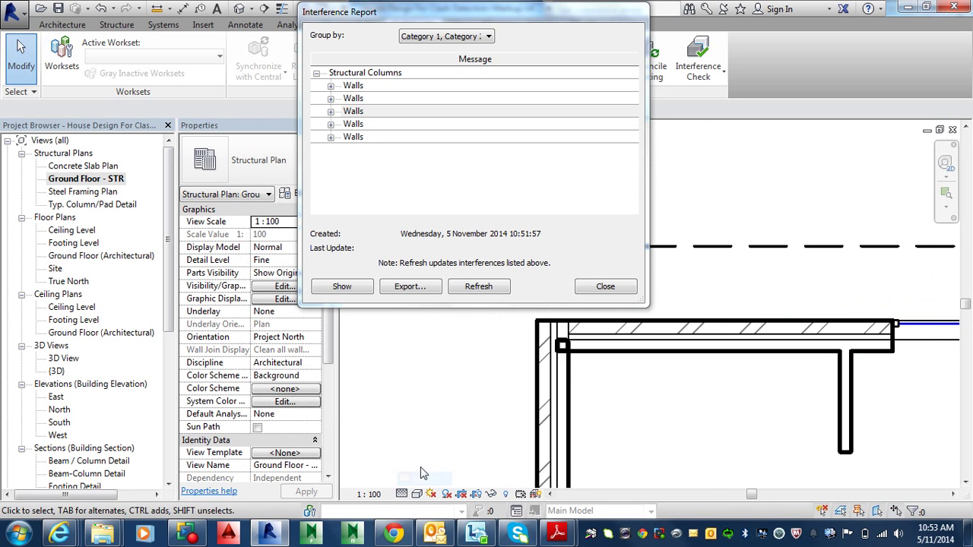
{"action": "scroll", "coordinate": [568, 356], "scroll_direction": "up", "scroll_amount": 2}
{"action": "middle_click_drag", "start_coordinate": [568, 356], "coordinate": [555, 386]}
{"action": "scroll", "coordinate": [543, 410], "scroll_direction": "up", "scroll_amount": 1}
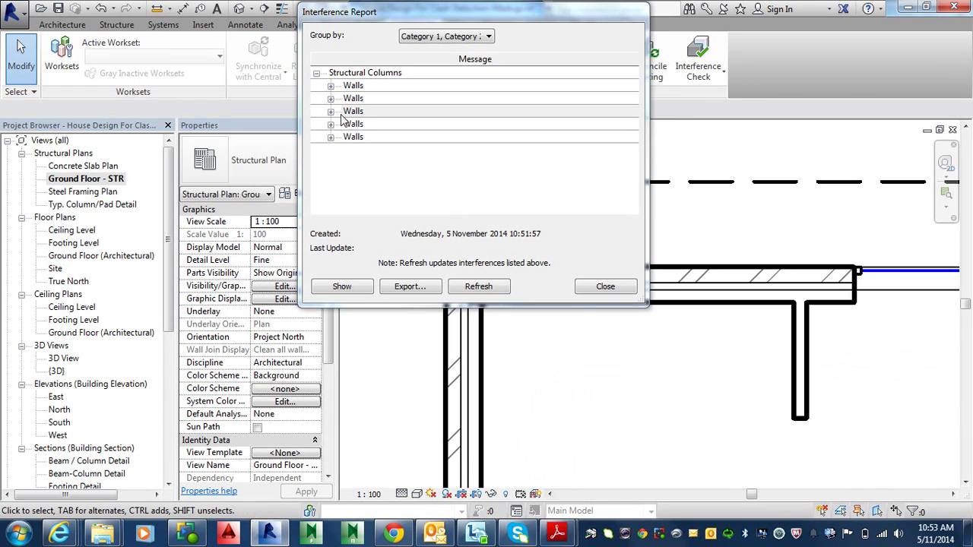
Show the fourth column–wall clash and pan to the building's lower wall.
{"action": "left_click", "coordinate": [363, 126]}
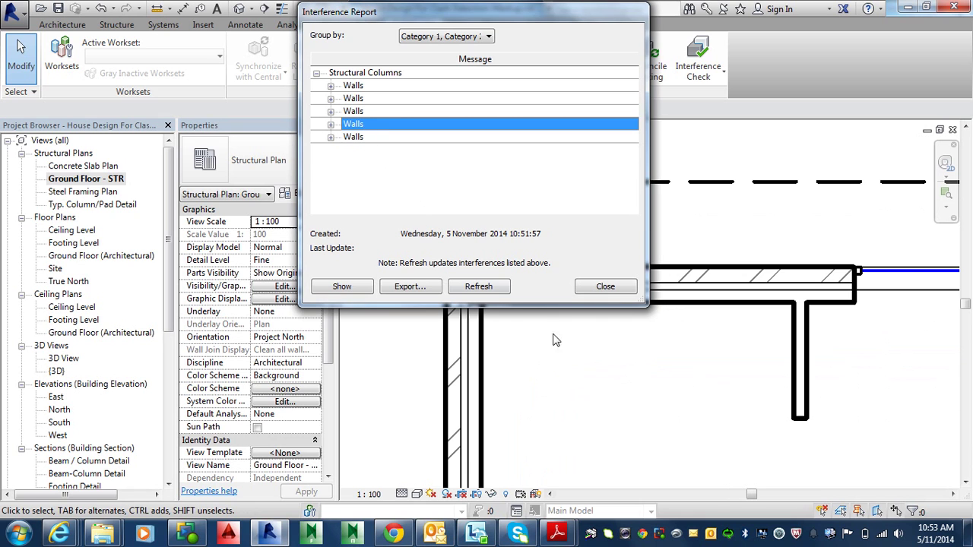
{"action": "left_click", "coordinate": [629, 390]}
{"action": "scroll", "coordinate": [642, 388], "scroll_direction": "down", "scroll_amount": 2}
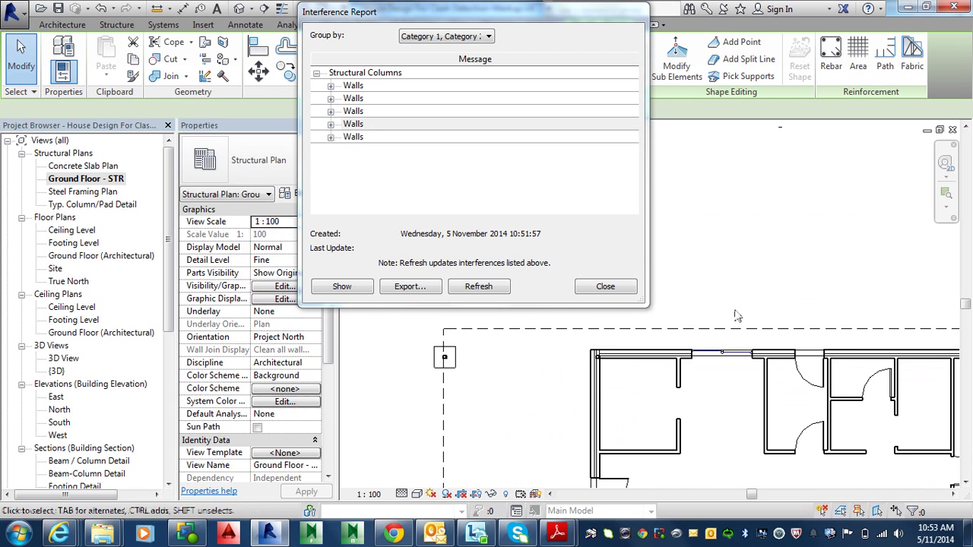
{"action": "middle_click_drag", "start_coordinate": [677, 415], "coordinate": [699, 190]}
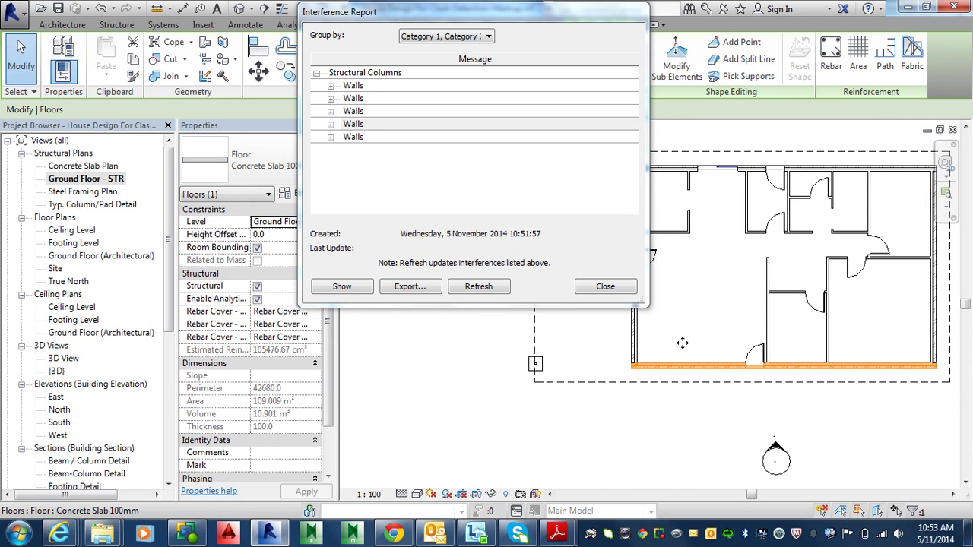
{"action": "mouse_move", "coordinate": [690, 425]}
{"action": "middle_mouse_down"}
{"action": "mouse_move", "coordinate": [689, 371]}
{"action": "mouse_move", "coordinate": [686, 471]}
{"action": "middle_mouse_up"}
{"action": "scroll", "coordinate": [687, 402], "scroll_direction": "up", "scroll_amount": 3}
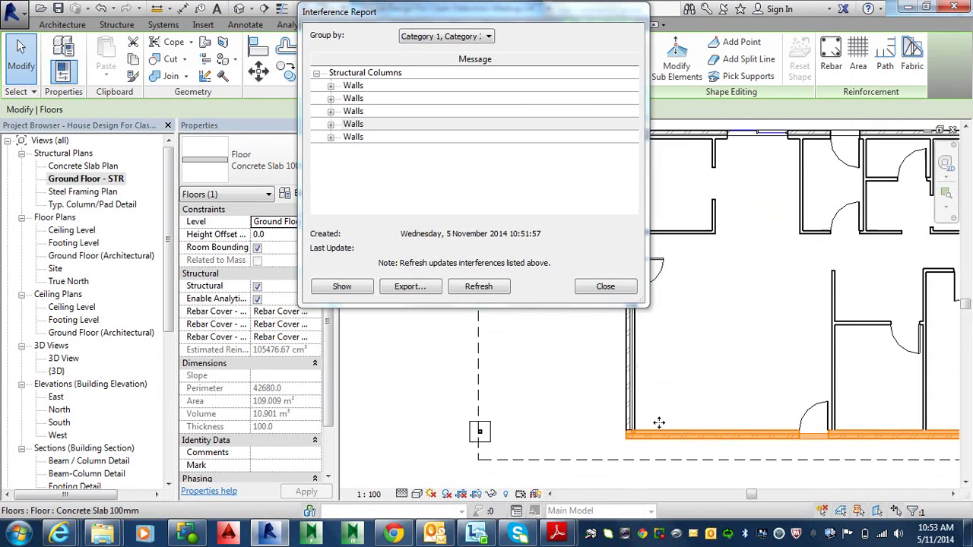
{"action": "scroll", "coordinate": [661, 431], "scroll_direction": "up", "scroll_amount": 2}
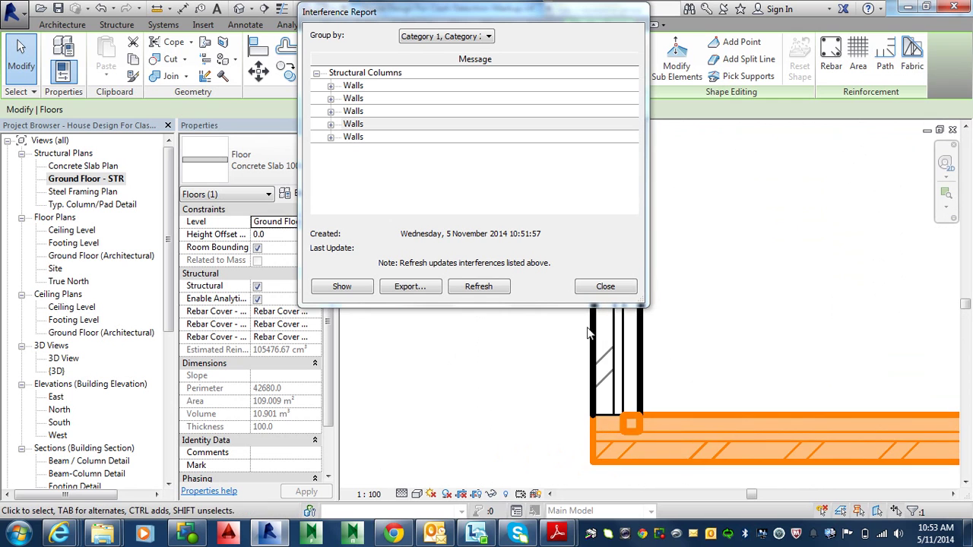
{"action": "scroll", "coordinate": [688, 398], "scroll_direction": "down", "scroll_amount": 3}
{"action": "scroll", "coordinate": [688, 397], "scroll_direction": "down", "scroll_amount": 2}
{"action": "middle_click_drag", "start_coordinate": [688, 398], "coordinate": [691, 458]}
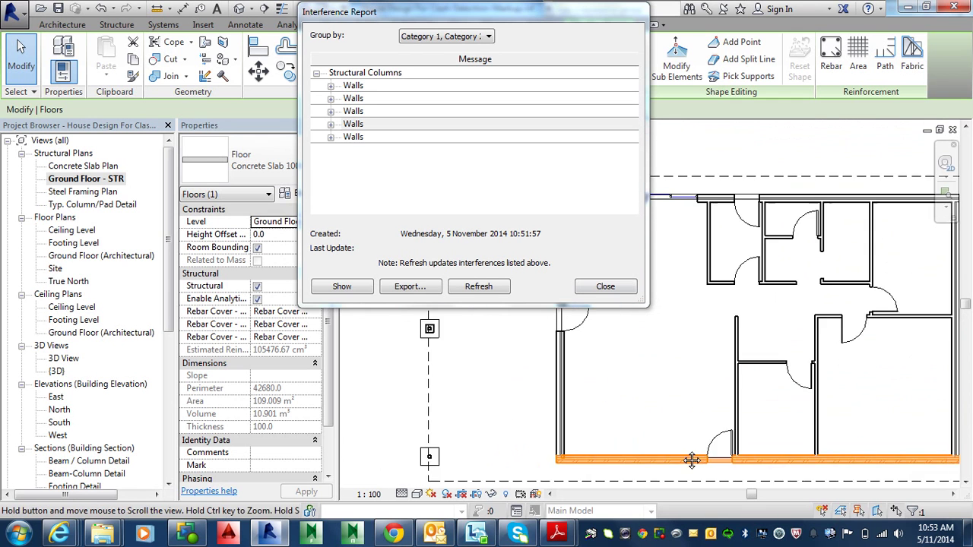
{"action": "scroll", "coordinate": [715, 427], "scroll_direction": "down", "scroll_amount": 1}
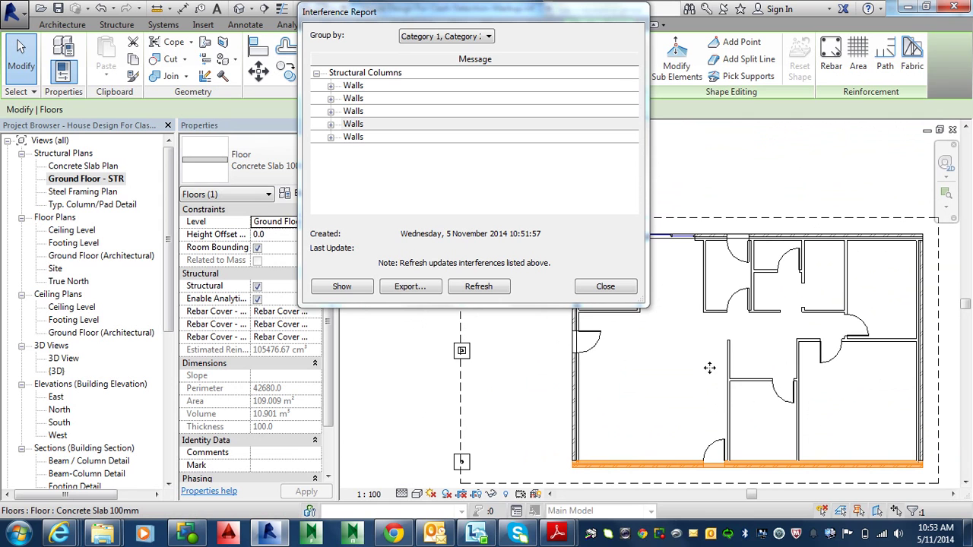
Show the last column–wall clash and zoom in on it in the plan.
{"action": "left_click", "coordinate": [355, 139]}
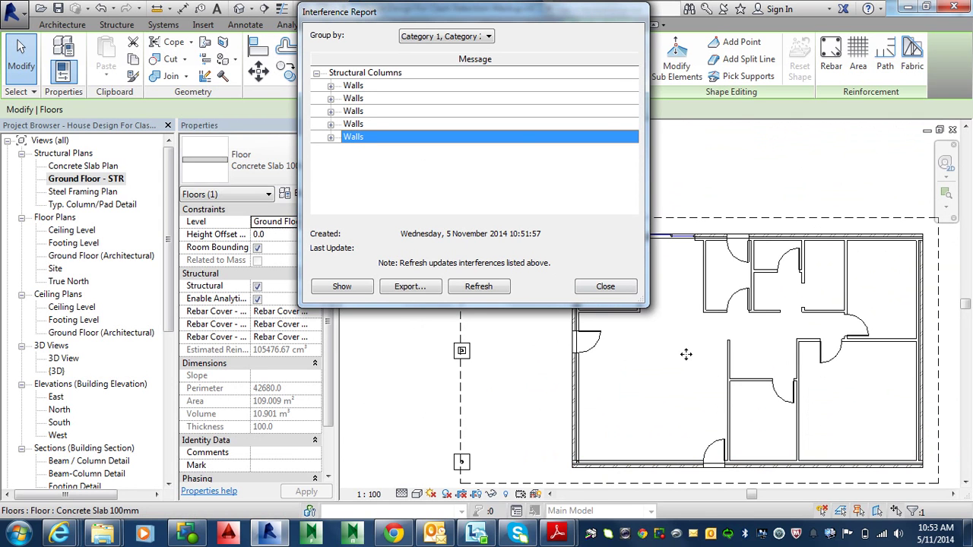
{"action": "scroll", "coordinate": [685, 354], "scroll_direction": "down", "scroll_amount": 1}
{"action": "scroll", "coordinate": [692, 380], "scroll_direction": "down", "scroll_amount": 2}
{"action": "scroll", "coordinate": [696, 431], "scroll_direction": "down", "scroll_amount": 1}
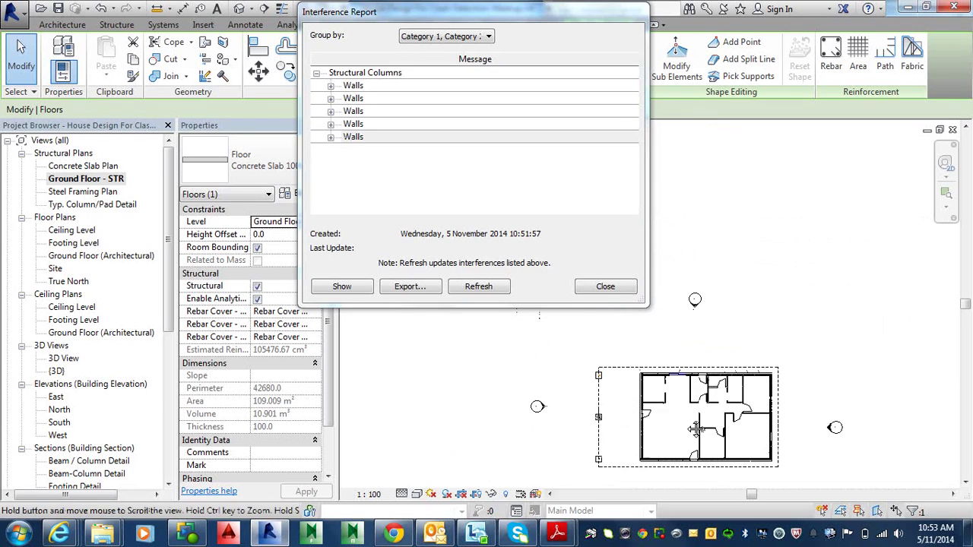
{"action": "scroll", "coordinate": [608, 388], "scroll_direction": "up", "scroll_amount": 3}
{"action": "scroll", "coordinate": [628, 378], "scroll_direction": "up", "scroll_amount": 2}
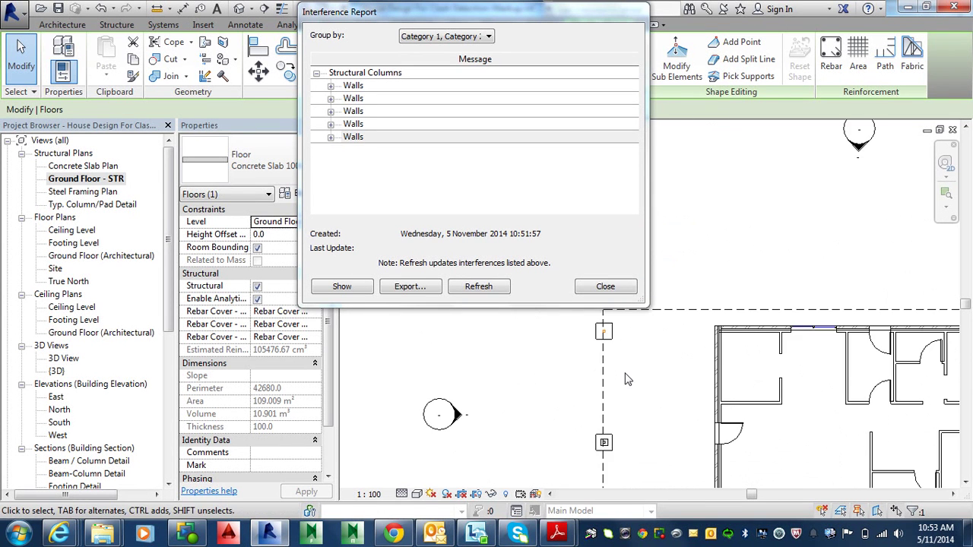
{"action": "scroll", "coordinate": [638, 377], "scroll_direction": "up", "scroll_amount": 1}
{"action": "scroll", "coordinate": [661, 388], "scroll_direction": "up", "scroll_amount": 1}
{"action": "scroll", "coordinate": [670, 393], "scroll_direction": "up", "scroll_amount": 1}
{"action": "scroll", "coordinate": [676, 410], "scroll_direction": "up", "scroll_amount": 1}
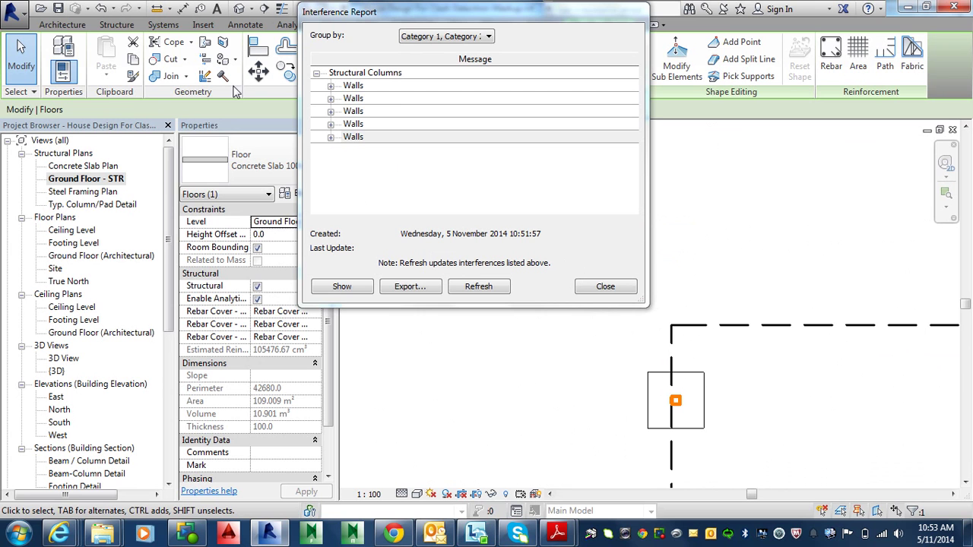
In {3D}, highlight the last clash and orbit around the porch column and footing.
{"action": "left_click", "coordinate": [248, 8]}
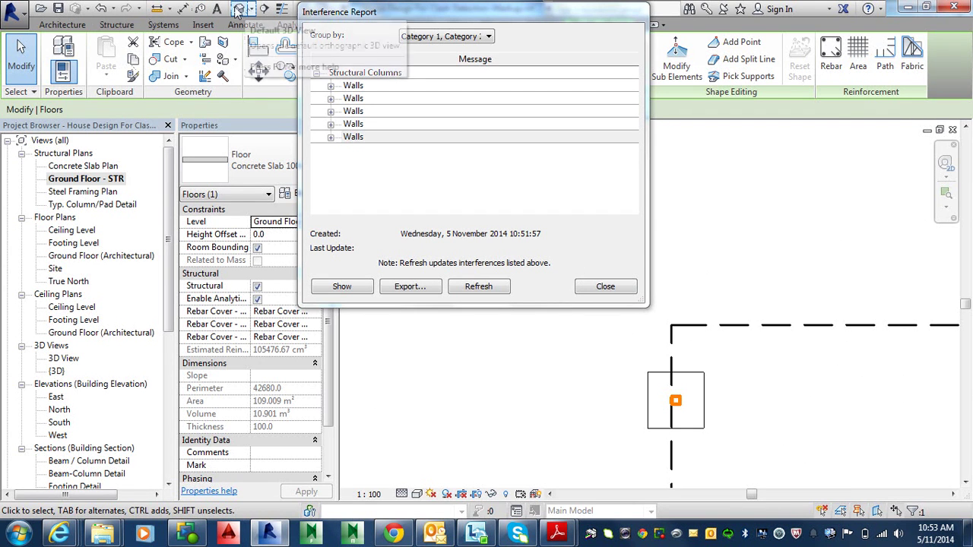
{"action": "left_click", "coordinate": [352, 138]}
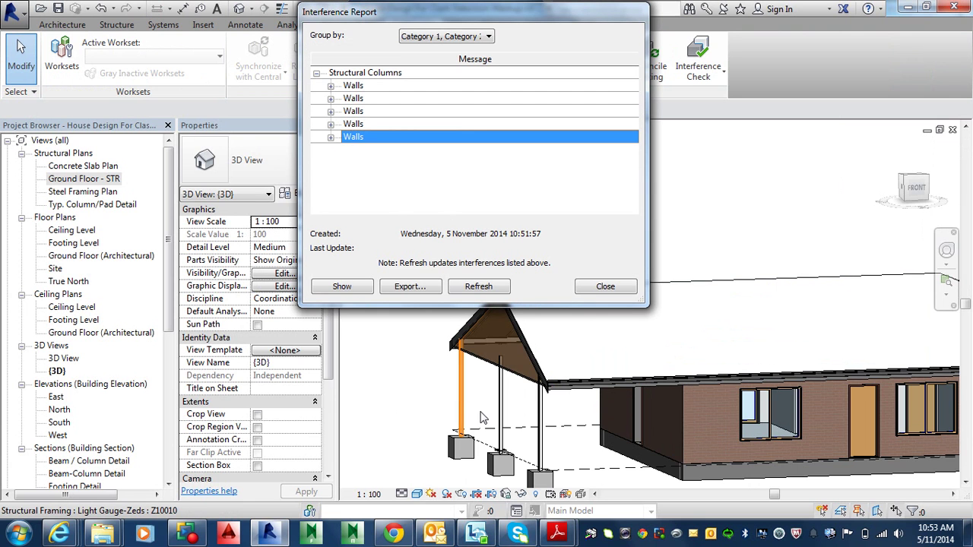
{"action": "middle_click_drag", "start_coordinate": [481, 417], "coordinate": [629, 430], "text": "shift"}
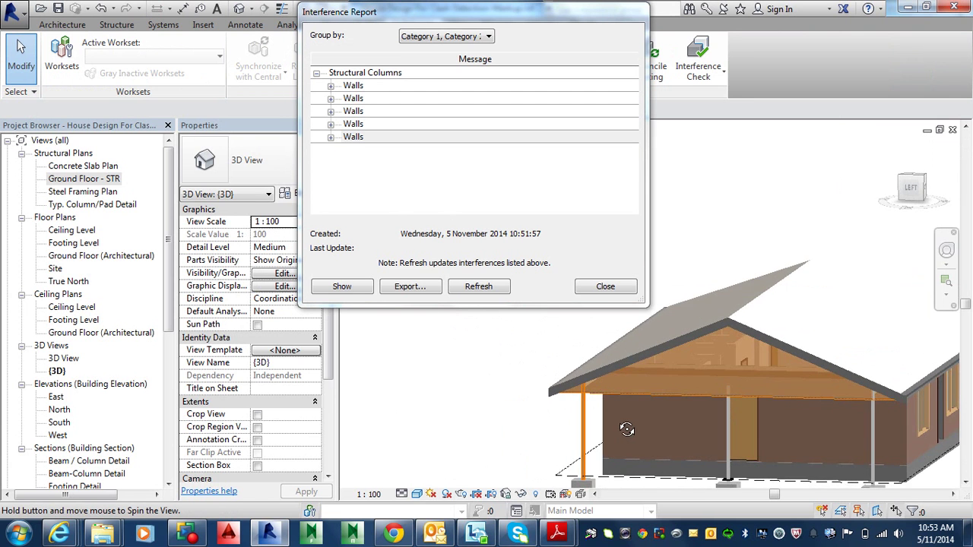
{"action": "scroll", "coordinate": [627, 429], "scroll_direction": "up", "scroll_amount": 2}
{"action": "scroll", "coordinate": [626, 429], "scroll_direction": "up", "scroll_amount": 2}
{"action": "mouse_move", "coordinate": [627, 429]}
{"action": "middle_mouse_down"}
{"action": "mouse_move", "coordinate": [742, 323]}
{"action": "mouse_move", "coordinate": [730, 304]}
{"action": "middle_mouse_up"}
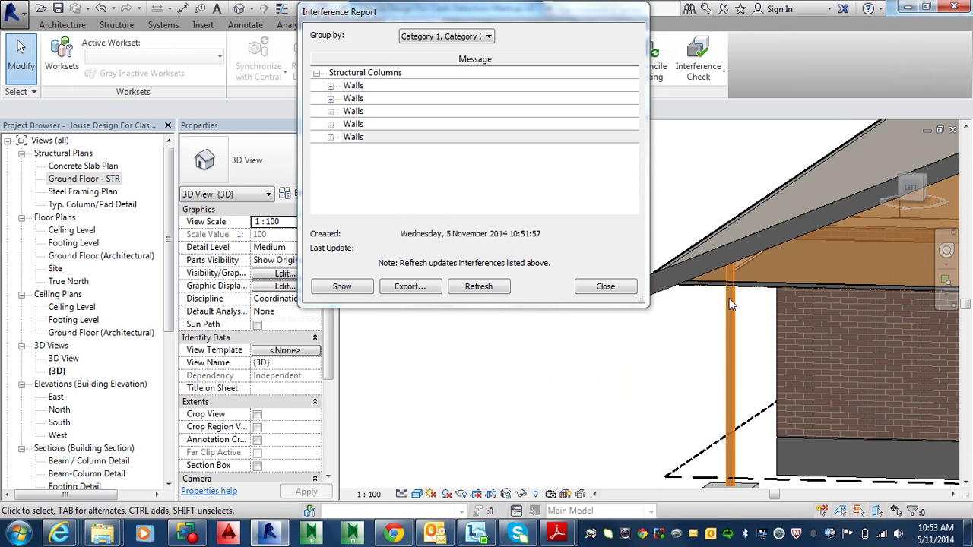
{"action": "middle_click_drag", "start_coordinate": [758, 388], "coordinate": [696, 247]}
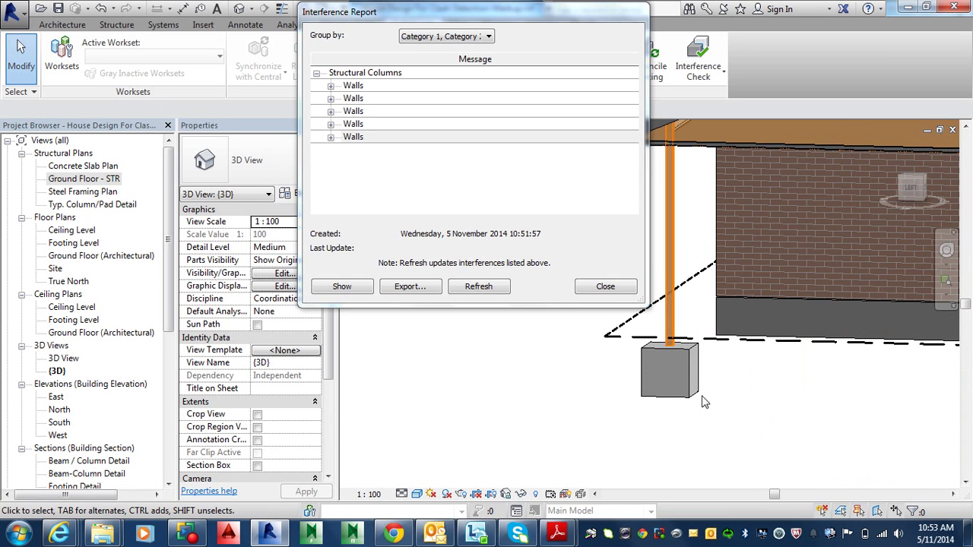
{"action": "scroll", "coordinate": [790, 314], "scroll_direction": "down", "scroll_amount": 5}
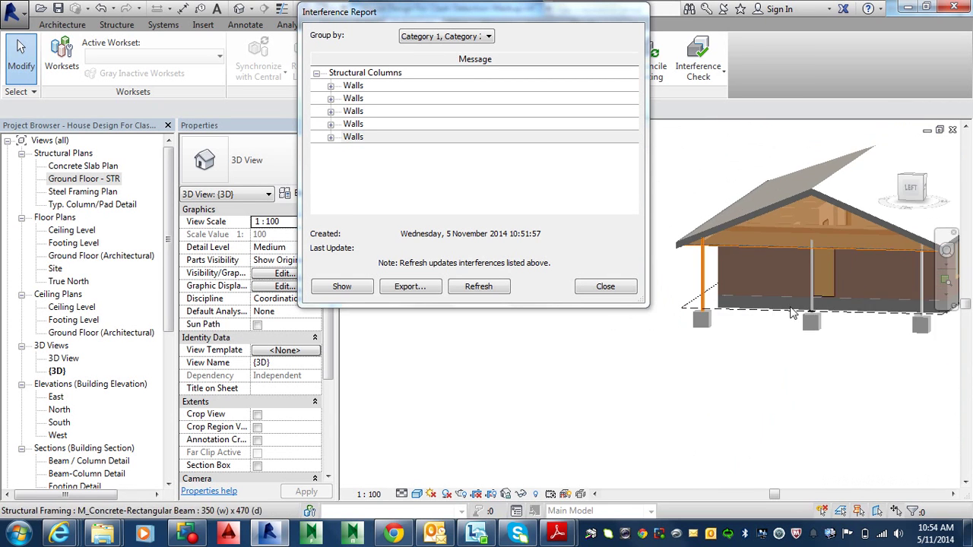
{"action": "mouse_move", "coordinate": [791, 313]}
{"action": "middle_mouse_down", "text": "shift"}
{"action": "mouse_move", "coordinate": [765, 389]}
{"action": "mouse_move", "coordinate": [736, 384]}
{"action": "middle_mouse_up", "text": "shift"}
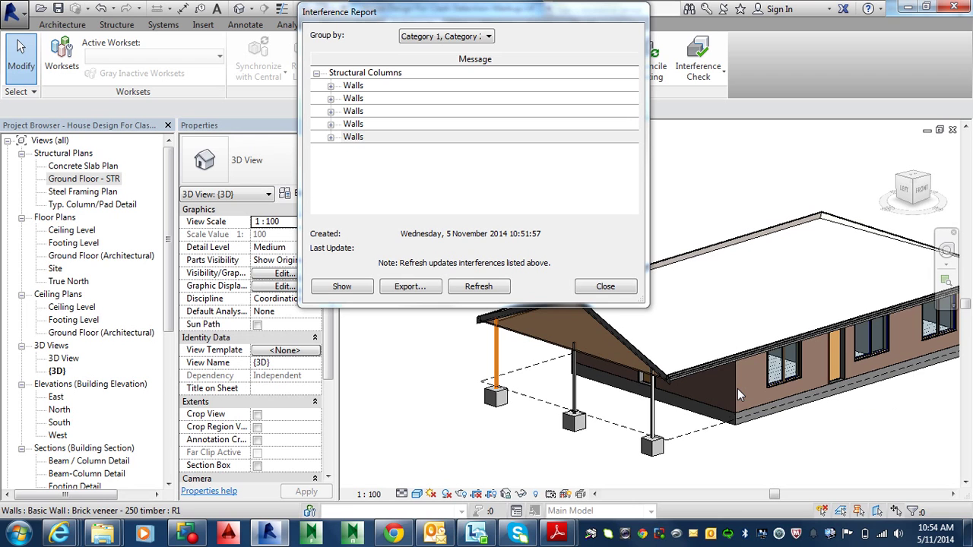
Close the report and run a Roofs-versus-Walls interference check.
{"action": "left_click", "coordinate": [605, 288]}
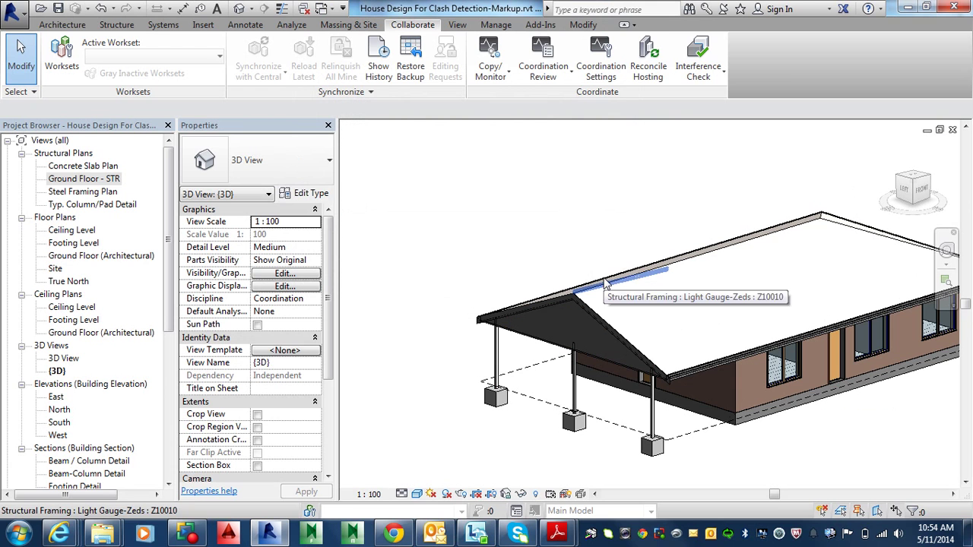
{"action": "left_click", "coordinate": [698, 61]}
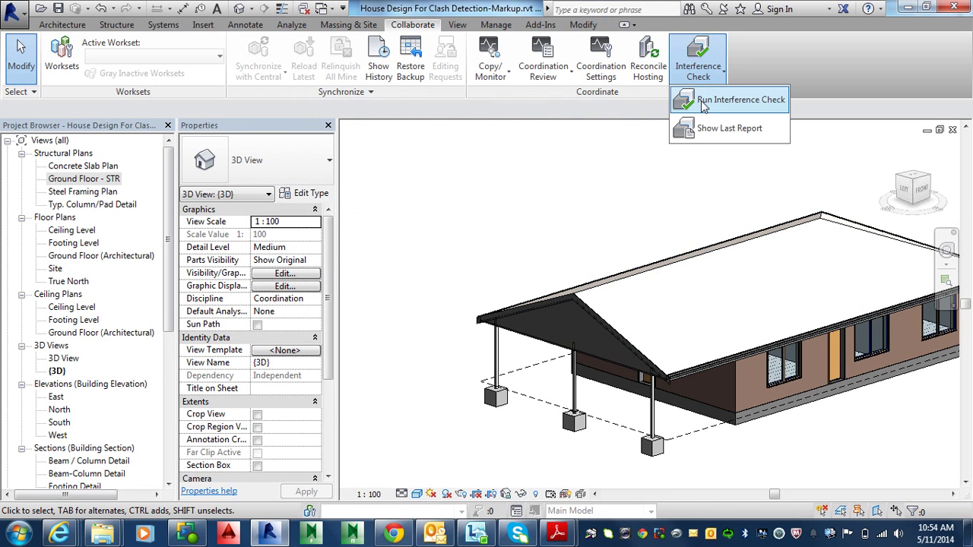
{"action": "left_click", "coordinate": [704, 101]}
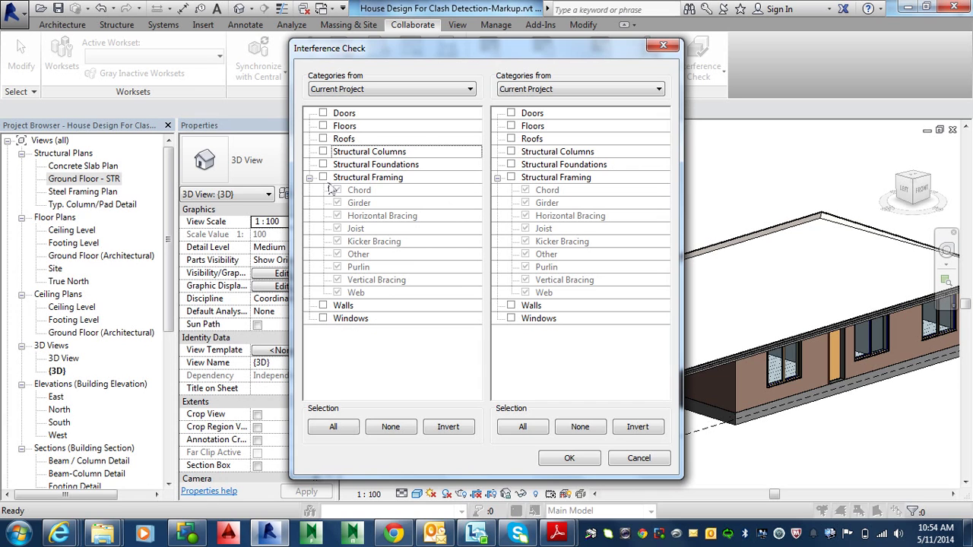
{"action": "left_click", "coordinate": [323, 139]}
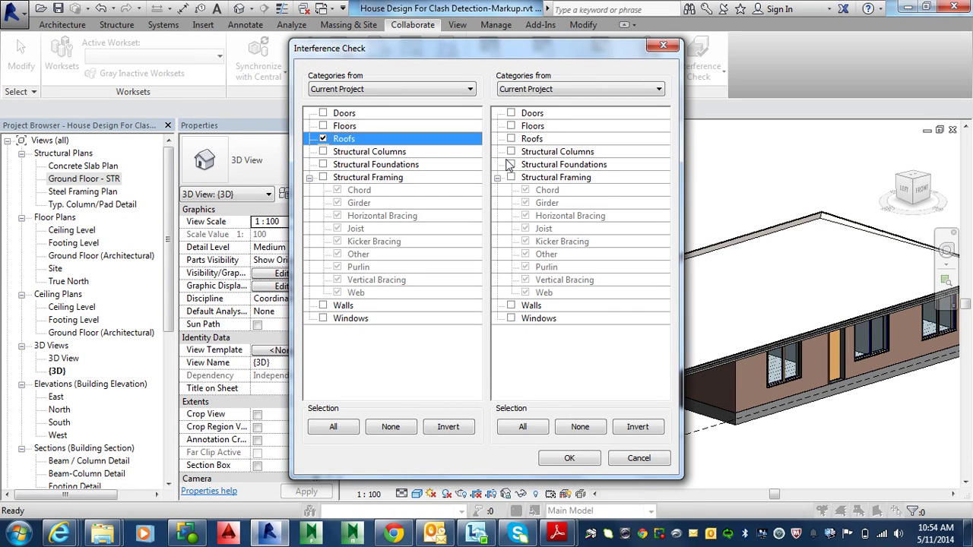
{"action": "left_click", "coordinate": [510, 306]}
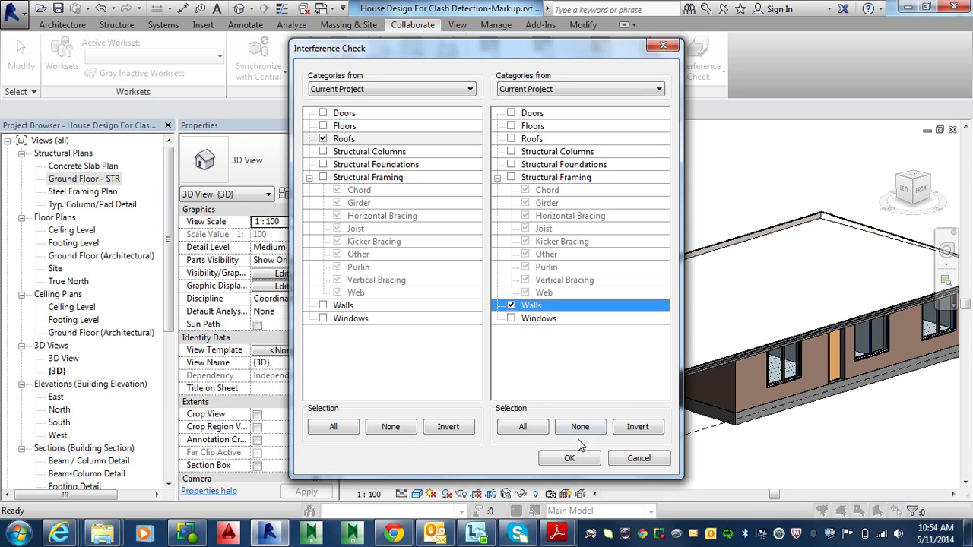
{"action": "left_click", "coordinate": [569, 459]}
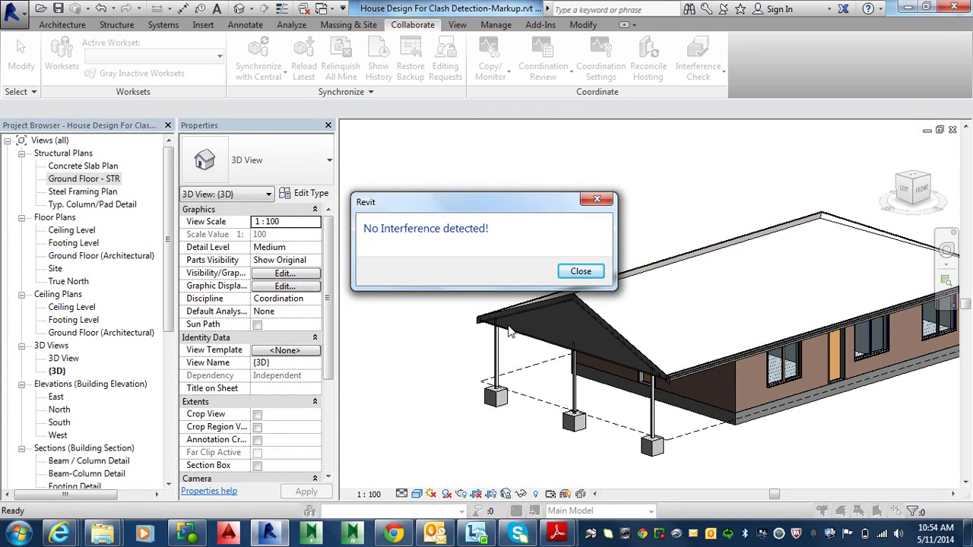
Run a Doors-versus-Walls interference check with Structural Columns unticked.
{"action": "left_click", "coordinate": [581, 271]}
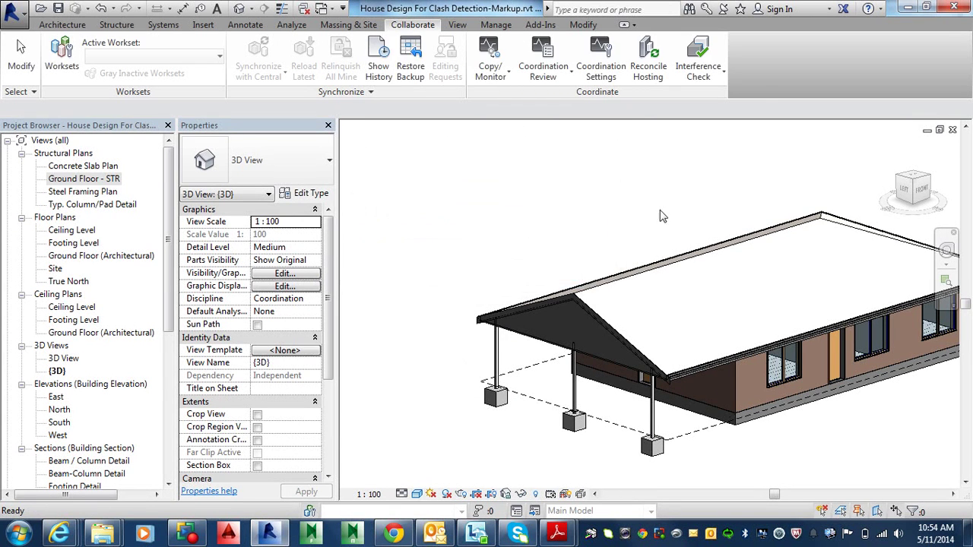
{"action": "left_click", "coordinate": [700, 59]}
{"action": "left_click", "coordinate": [741, 102]}
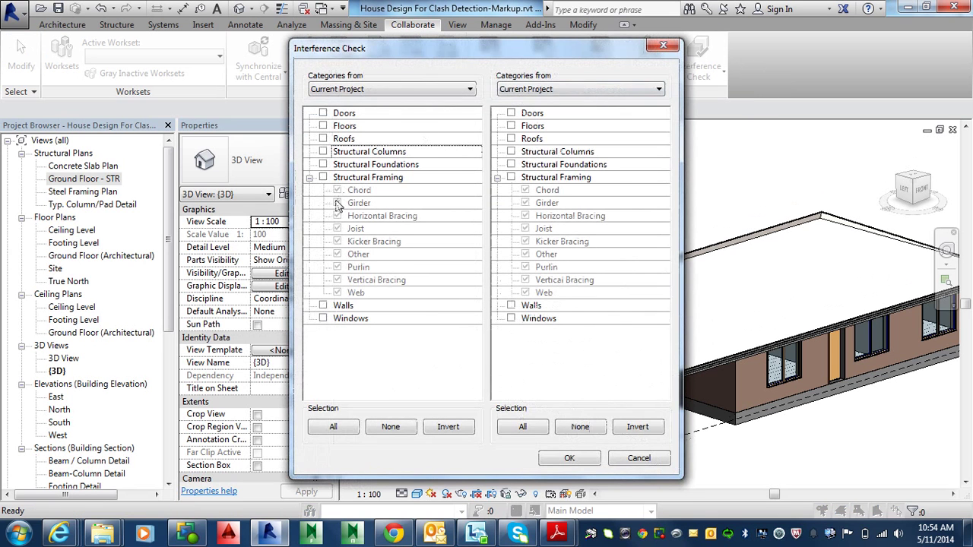
{"action": "left_click", "coordinate": [323, 151]}
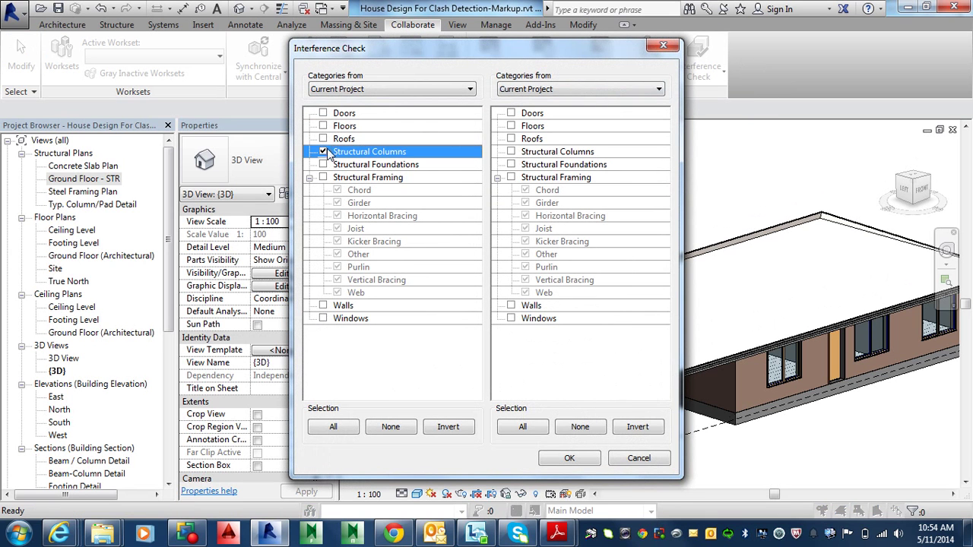
{"action": "left_click", "coordinate": [511, 305]}
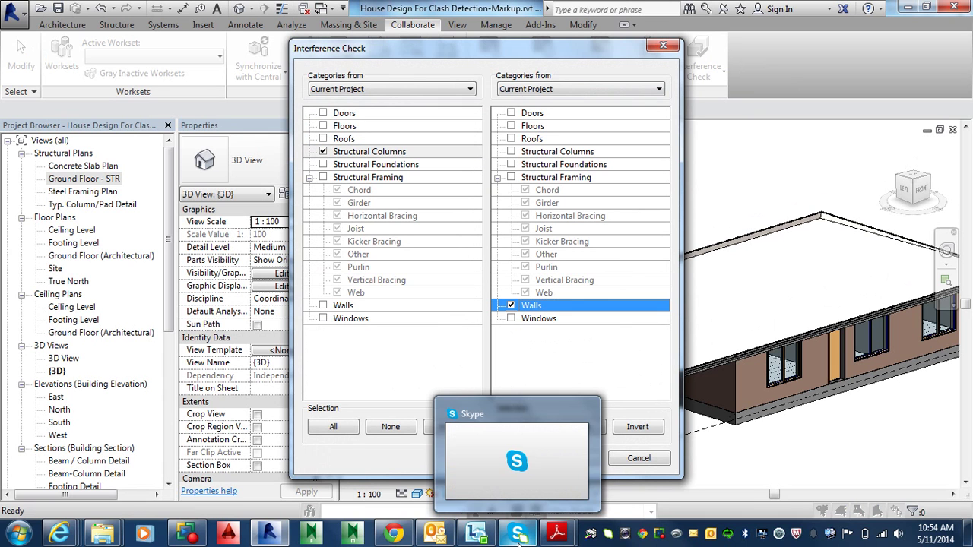
{"action": "left_click", "coordinate": [323, 113]}
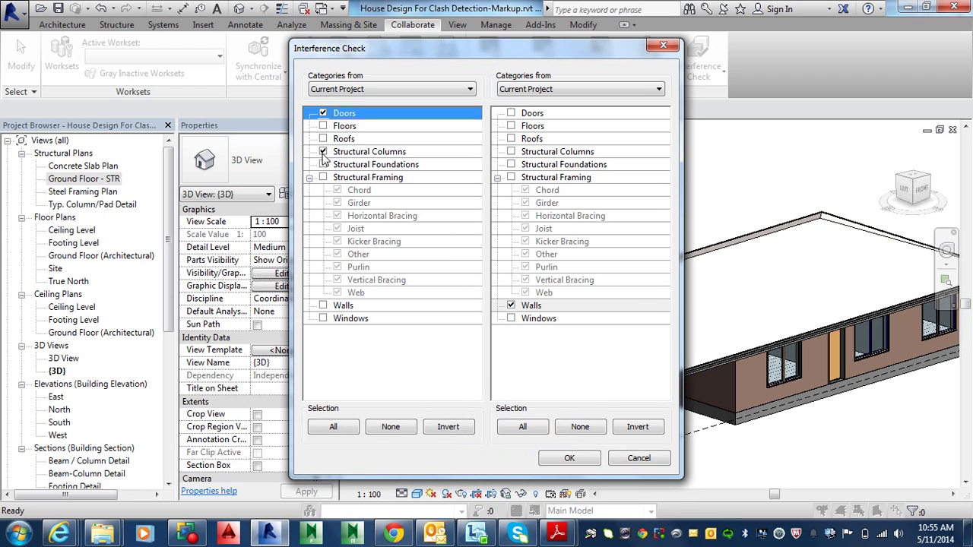
{"action": "left_click", "coordinate": [324, 152]}
{"action": "left_click", "coordinate": [553, 459]}
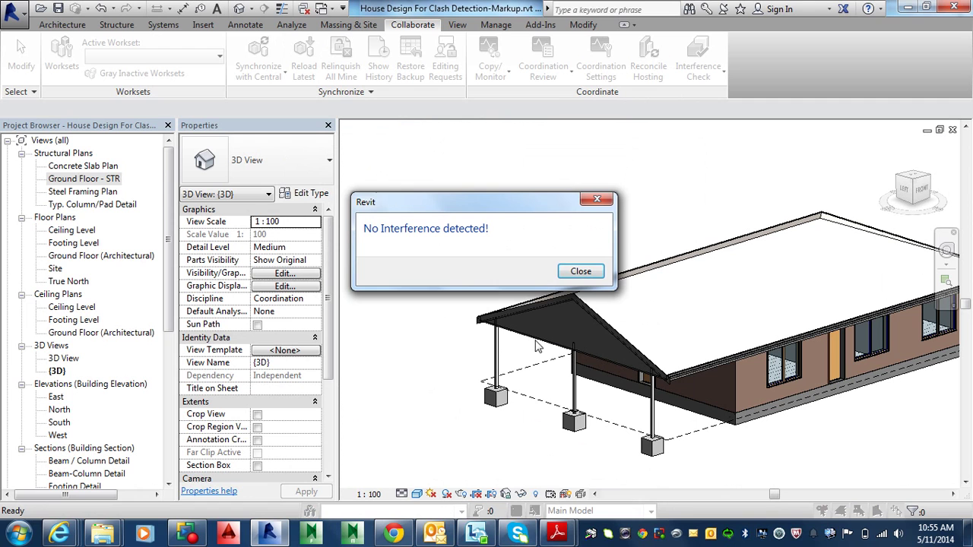
{"action": "left_click", "coordinate": [577, 273]}
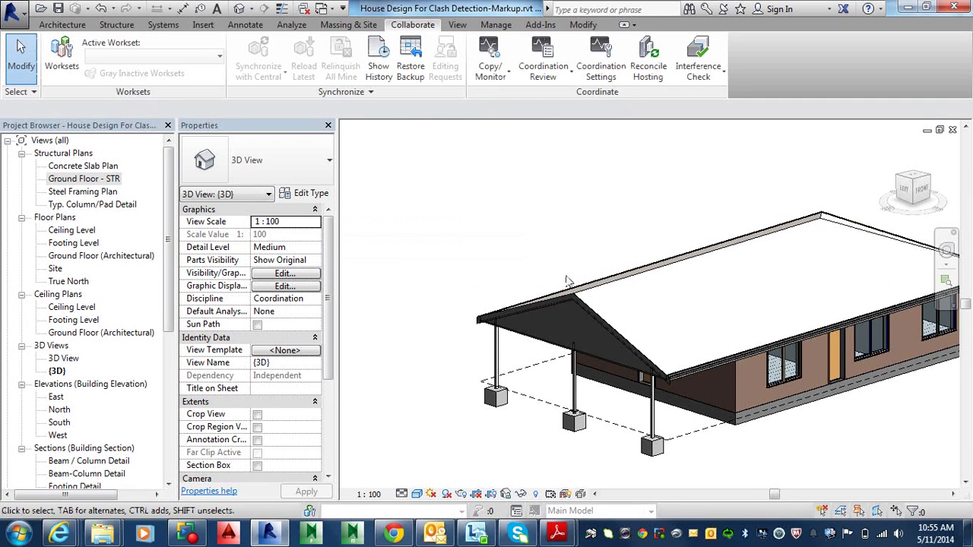